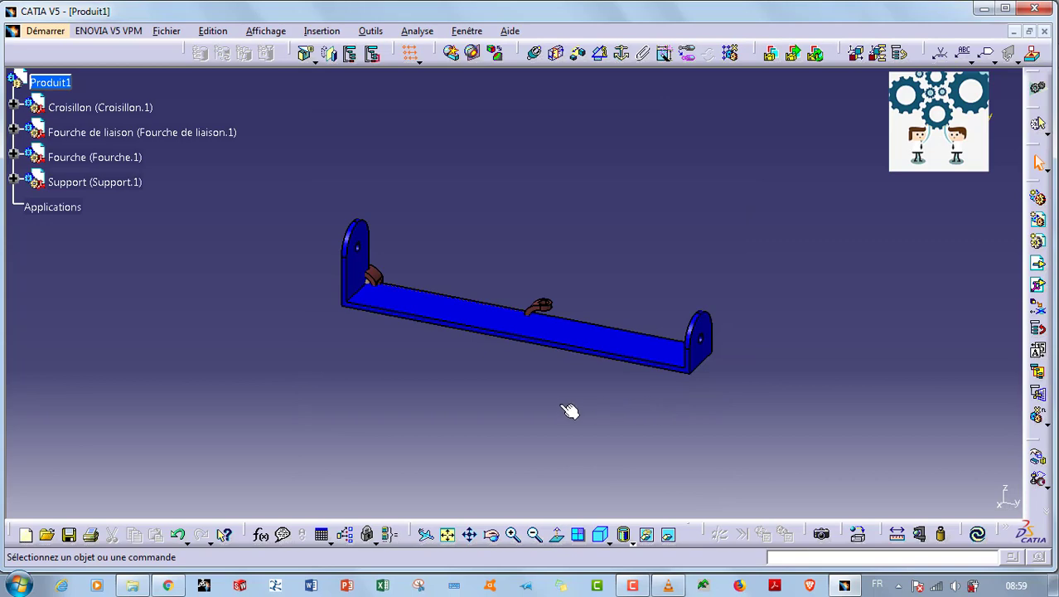
# Duplicate the Croisillon component inside Produit1 by copying and pasting it
pyautogui.moveTo(568, 411); pyautogui.dragTo(601, 269, button='middle')
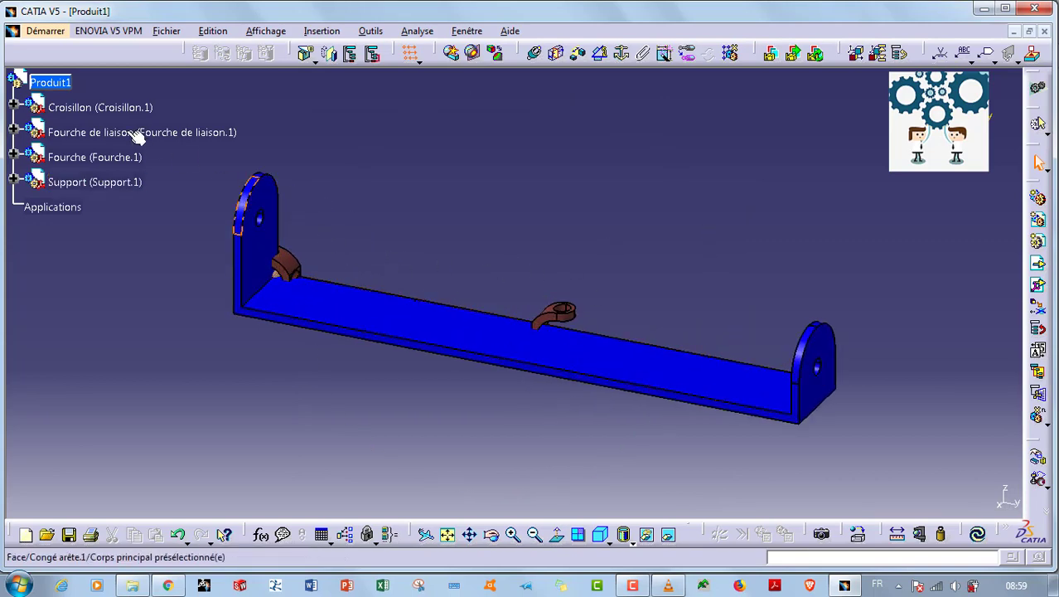
pyautogui.rightClick(89, 116)
pyautogui.click(125, 235)
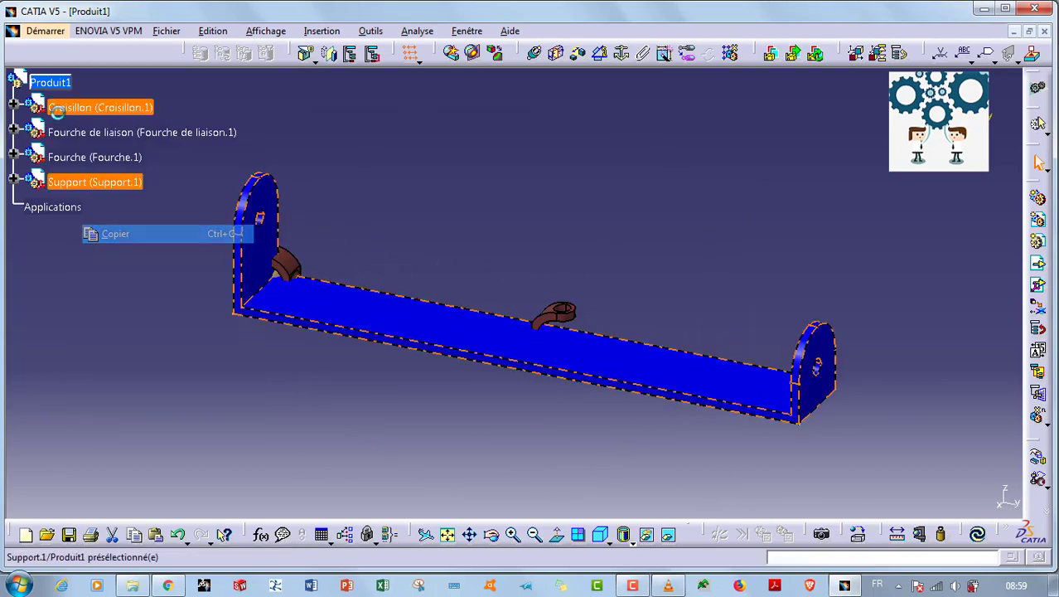
pyautogui.rightClick(62, 83)
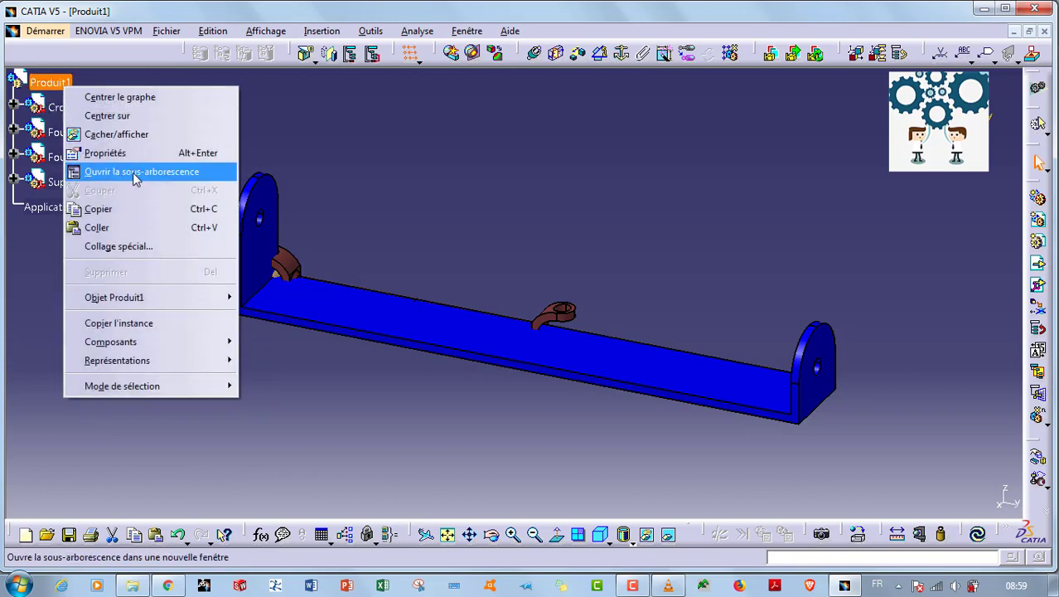
pyautogui.click(124, 227)
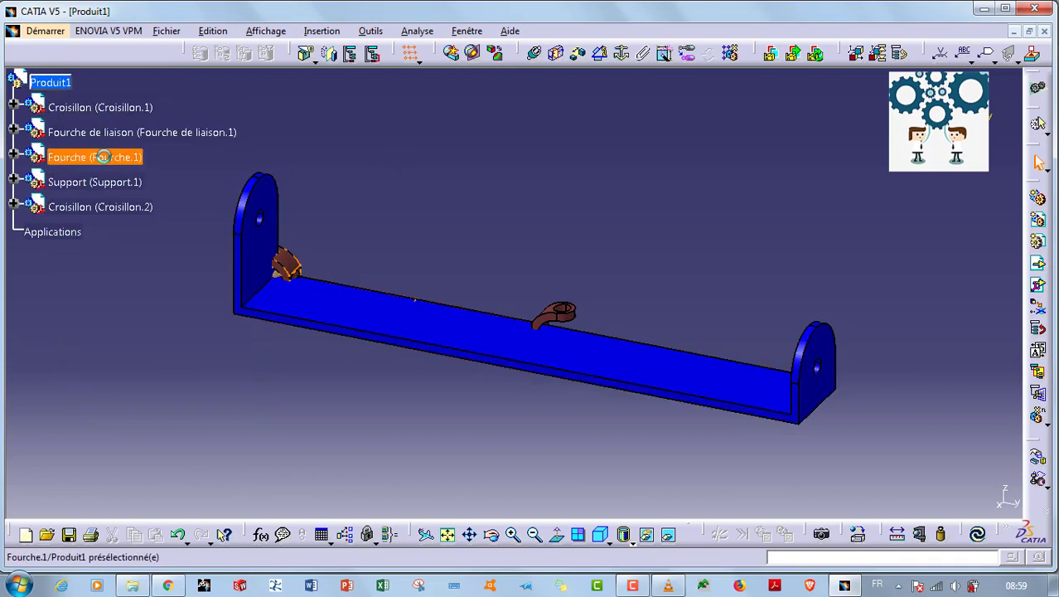
# Copy the Fourche component and paste a second instance into Produit1
pyautogui.rightClick(106, 158)
pyautogui.click(161, 286)
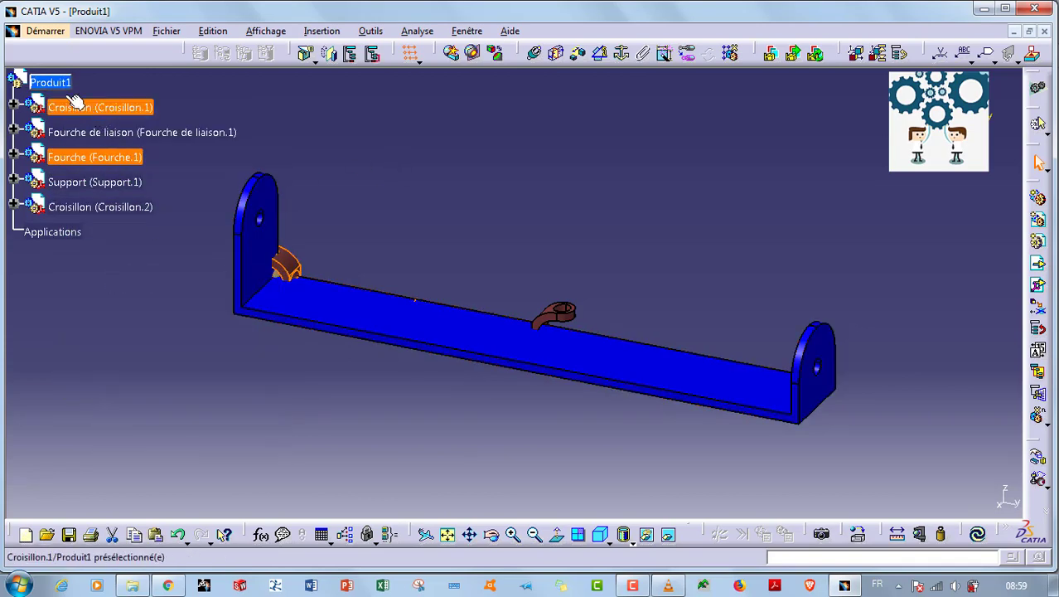
pyautogui.rightClick(57, 83)
pyautogui.click(142, 223)
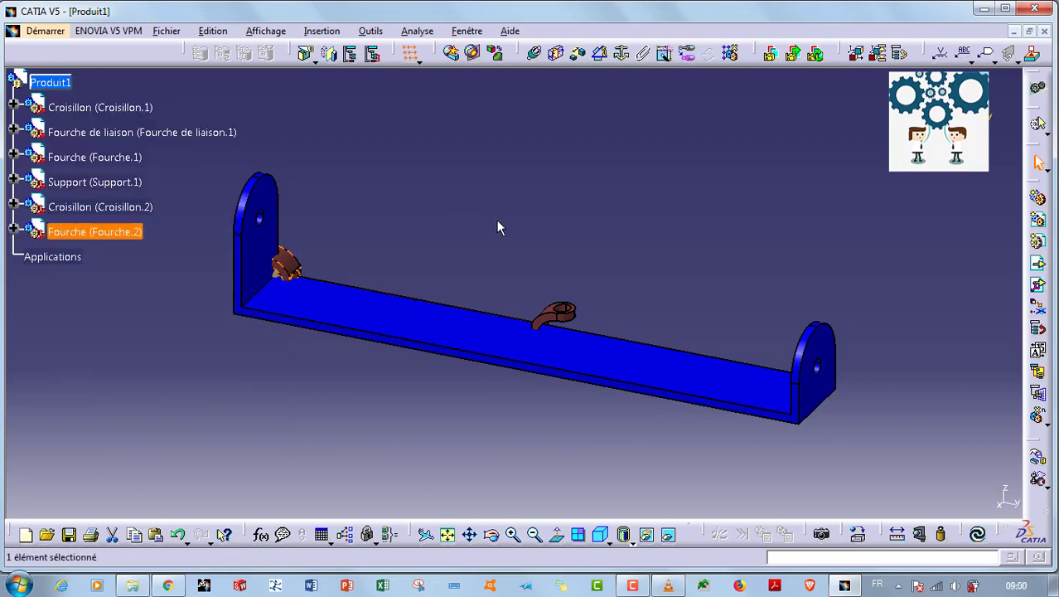
# Use the Manipulation tool to move the support down along the Z axis, clear of the shafts
pyautogui.click(857, 534)
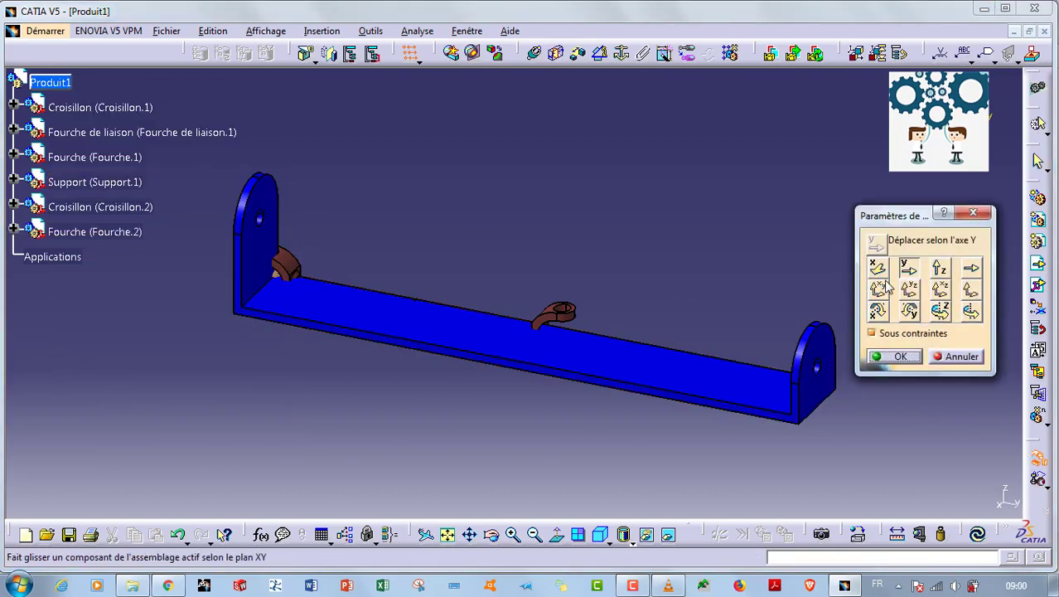
pyautogui.click(941, 270)
pyautogui.moveTo(768, 377); pyautogui.dragTo(763, 426)
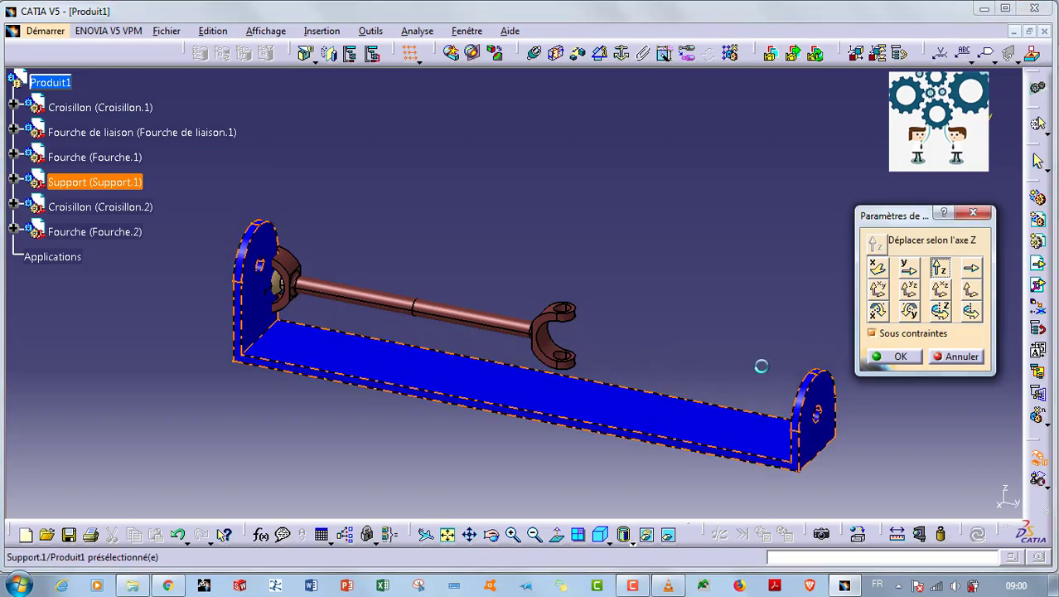
# Spread the Fourche de liaison, Fourche.2 and both Croisillon parts along the Y axis, with a cross at each end of the connecting shaft
pyautogui.click(906, 272)
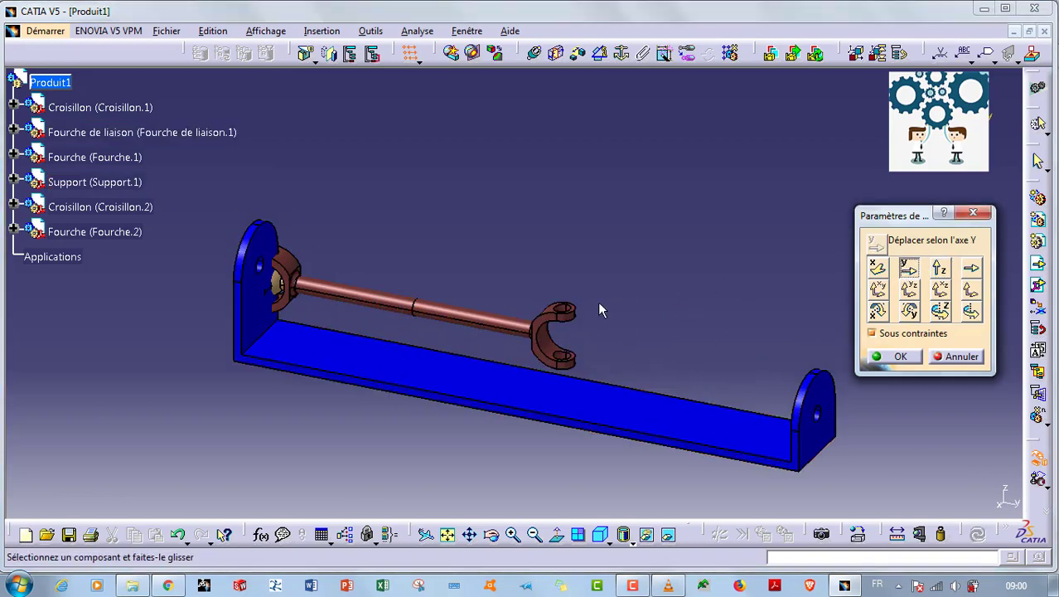
pyautogui.moveTo(566, 310); pyautogui.dragTo(703, 334)
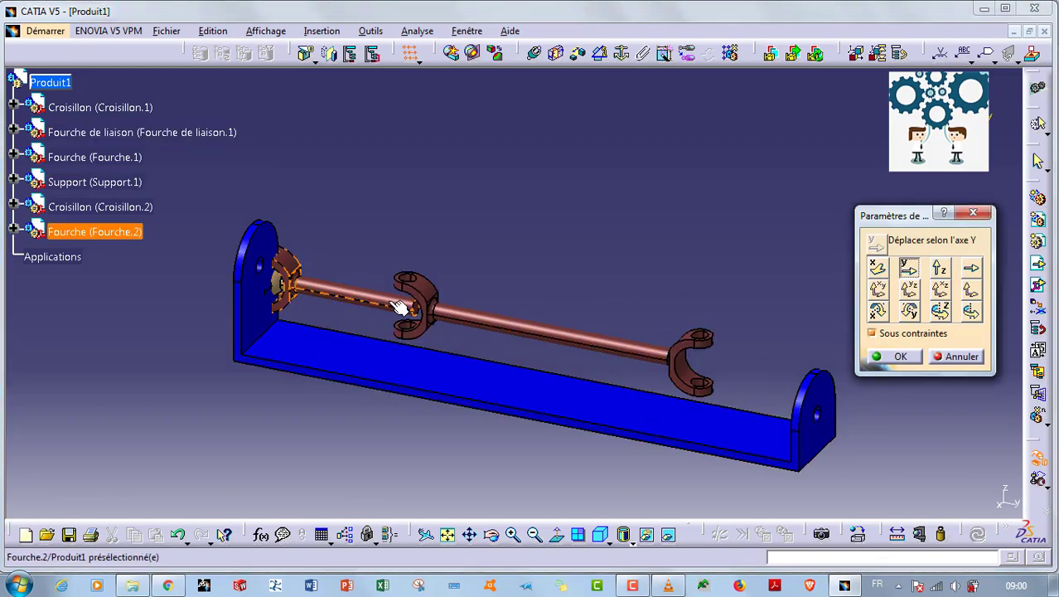
pyautogui.moveTo(515, 302); pyautogui.dragTo(887, 356)
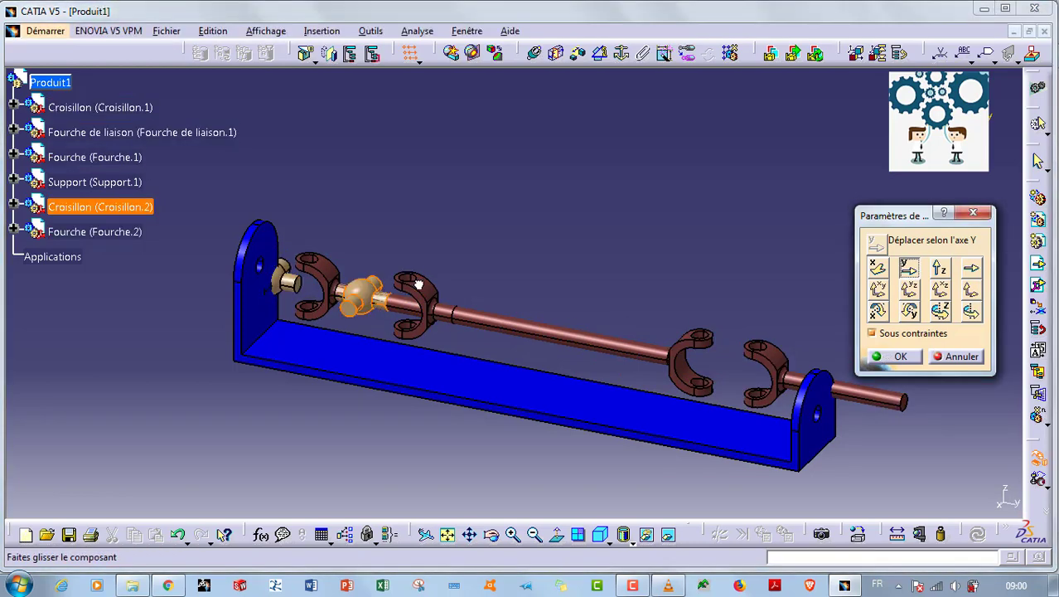
pyautogui.moveTo(286, 282); pyautogui.dragTo(713, 349)
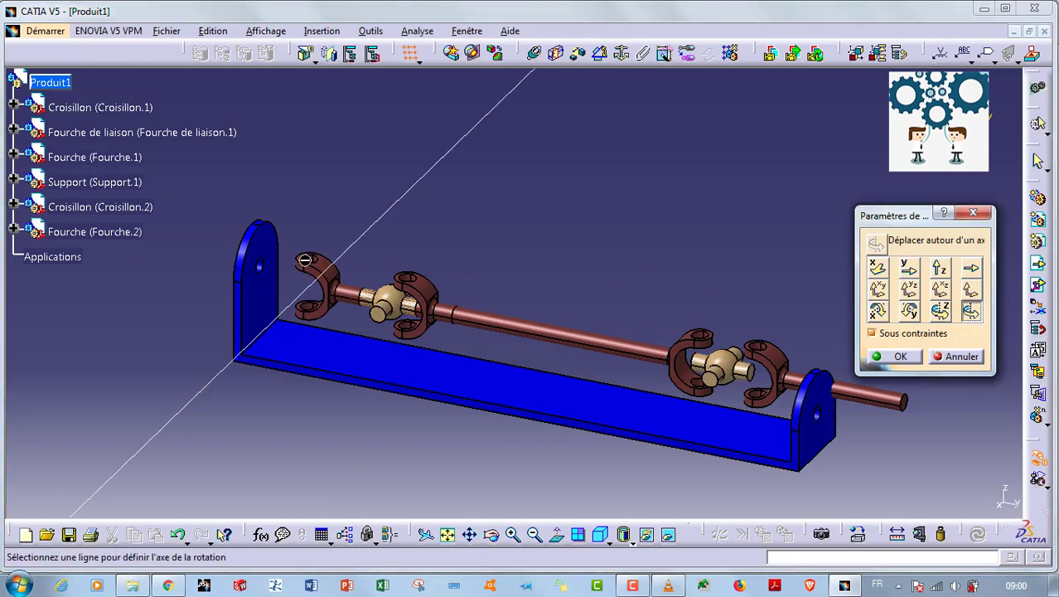
# Flip Fourche.1 so its shaft points outward through the support, and turn both Fourche parts about their shaft axis
pyautogui.moveTo(305, 259); pyautogui.dragTo(277, 239, button='middle')
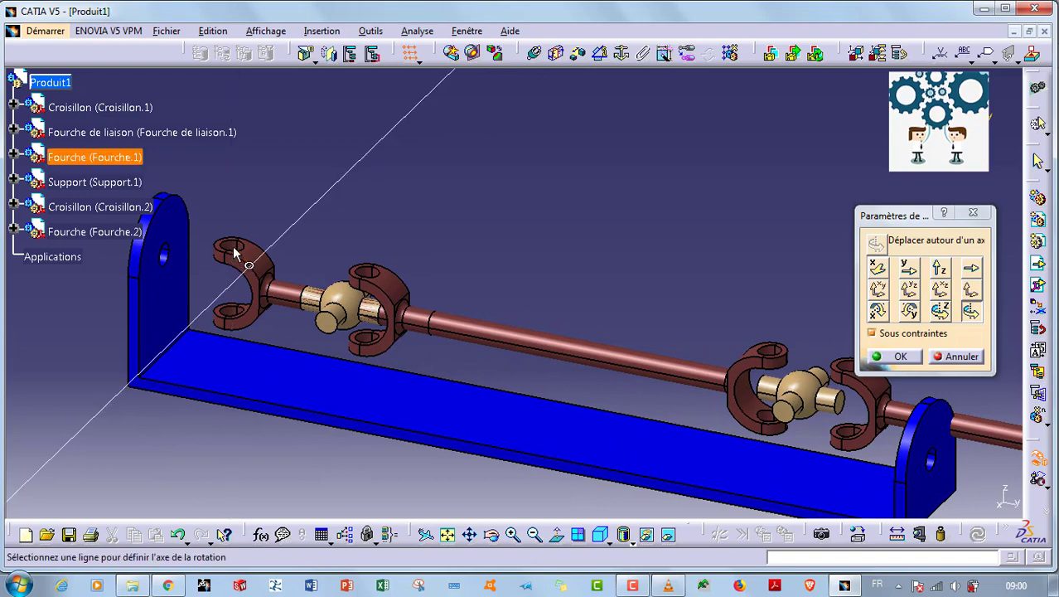
pyautogui.click(250, 262)
pyautogui.moveTo(262, 270); pyautogui.dragTo(67, 253)
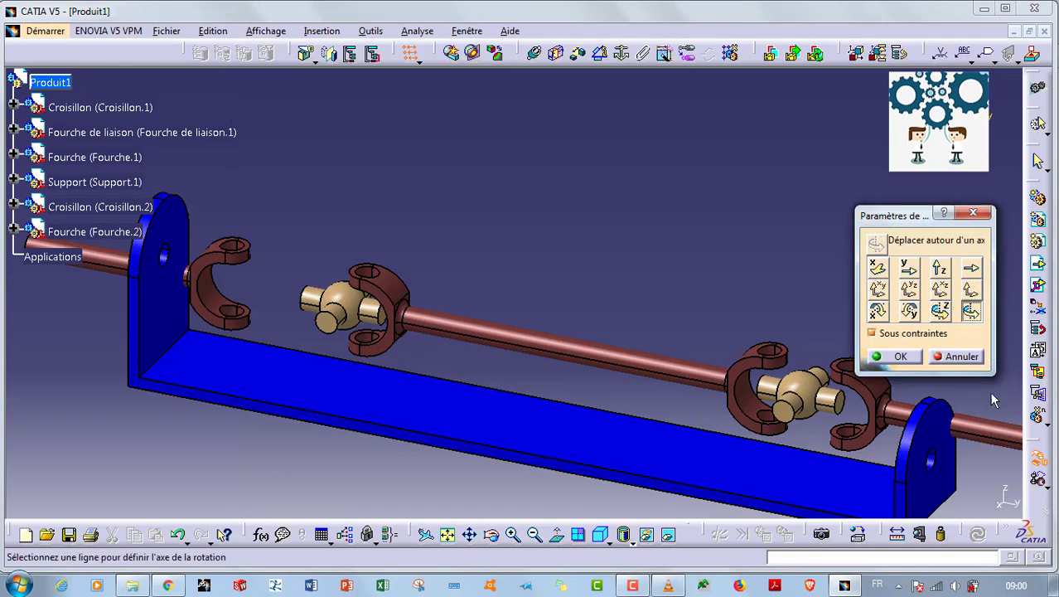
pyautogui.click(994, 425)
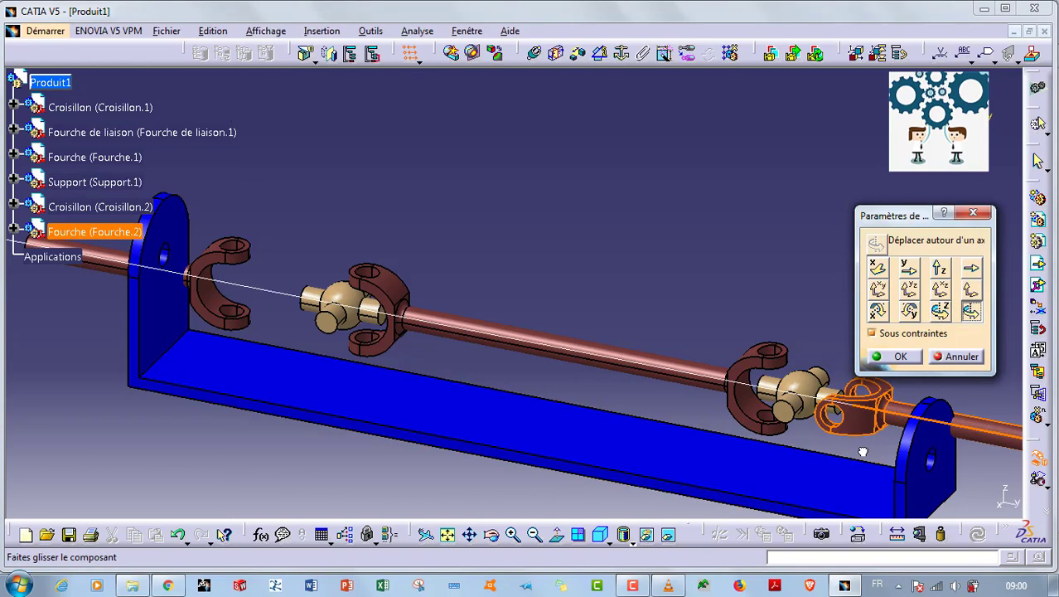
pyautogui.moveTo(225, 325); pyautogui.dragTo(222, 332)
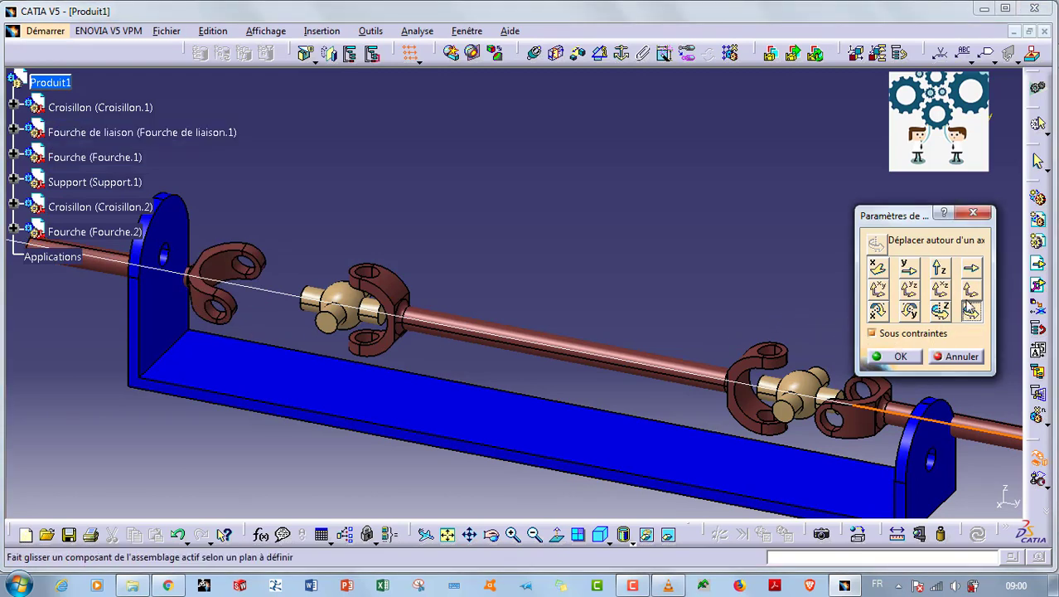
# Rotate Croisillon.1 about its horizontal pin axis until its other pin stands vertical
pyautogui.click(971, 287)
pyautogui.moveTo(796, 399); pyautogui.dragTo(783, 336, button='middle')
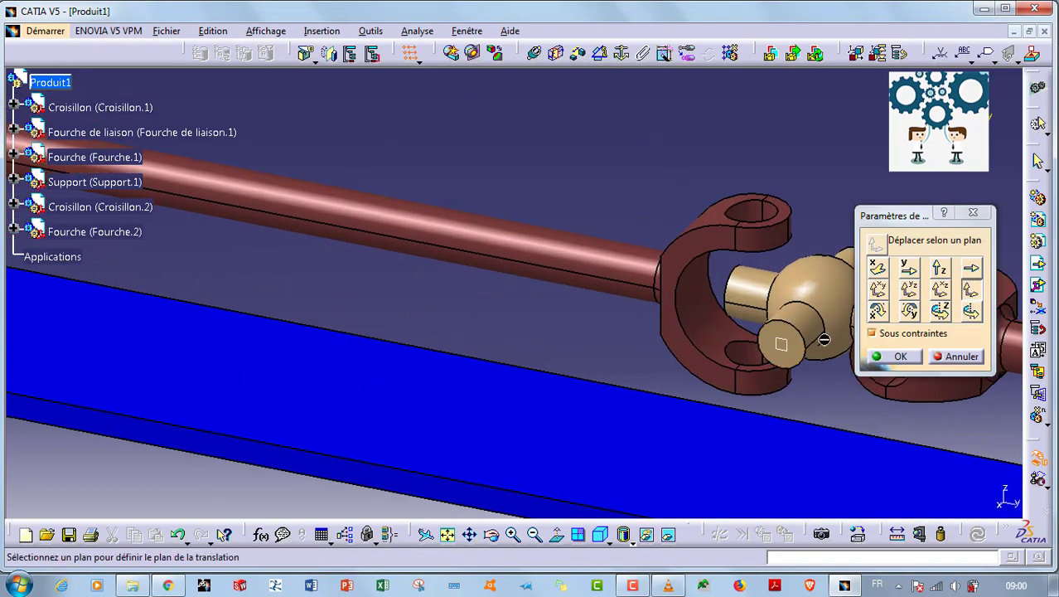
pyautogui.click(972, 311)
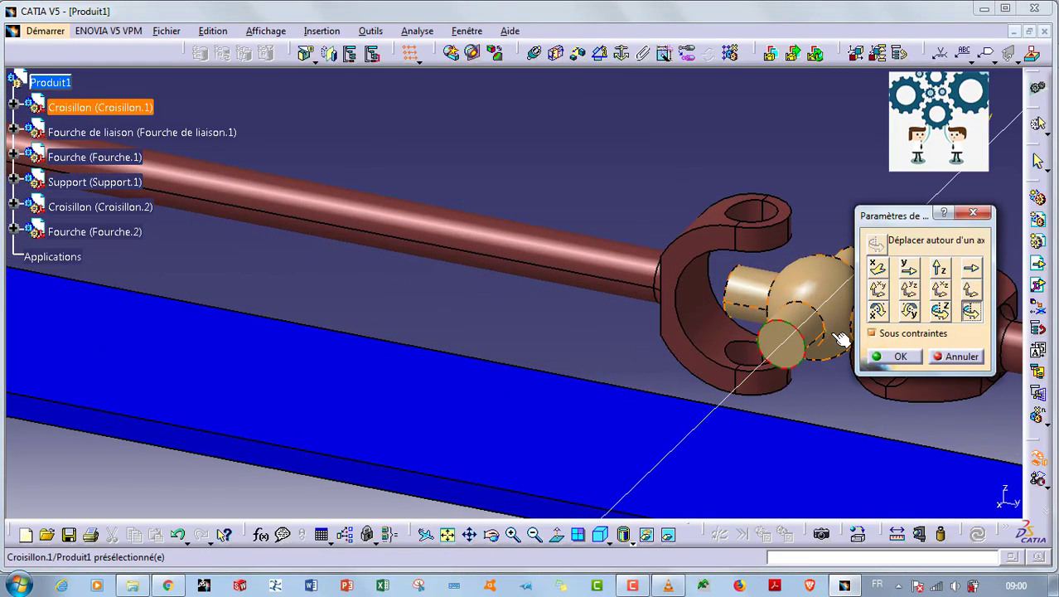
pyautogui.moveTo(749, 297); pyautogui.dragTo(688, 257)
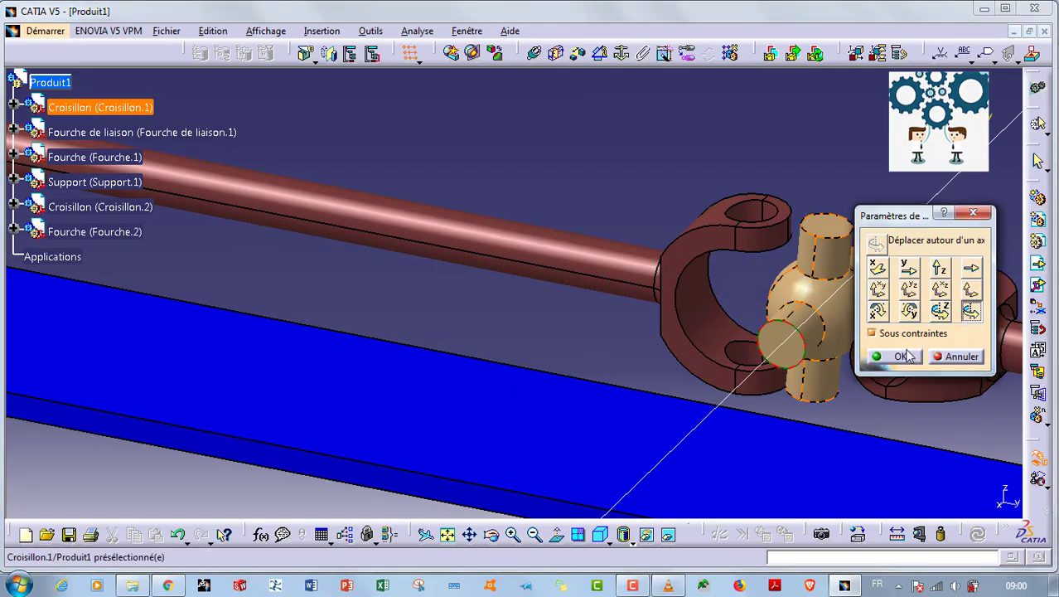
pyautogui.press('Return')
# Rotate Croisillon.2 about its horizontal pin axis until its other pin stands vertical, and close the manipulation
pyautogui.moveTo(593, 234); pyautogui.dragTo(999, 438, button='middle')
pyautogui.click(1037, 456)
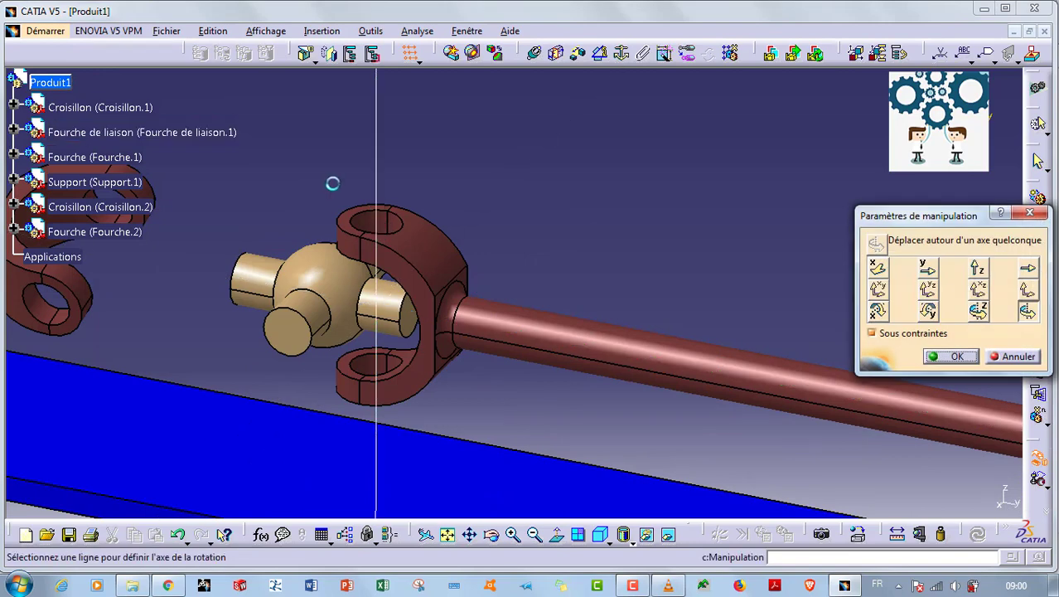
pyautogui.moveTo(331, 180); pyautogui.dragTo(549, 217, button='middle')
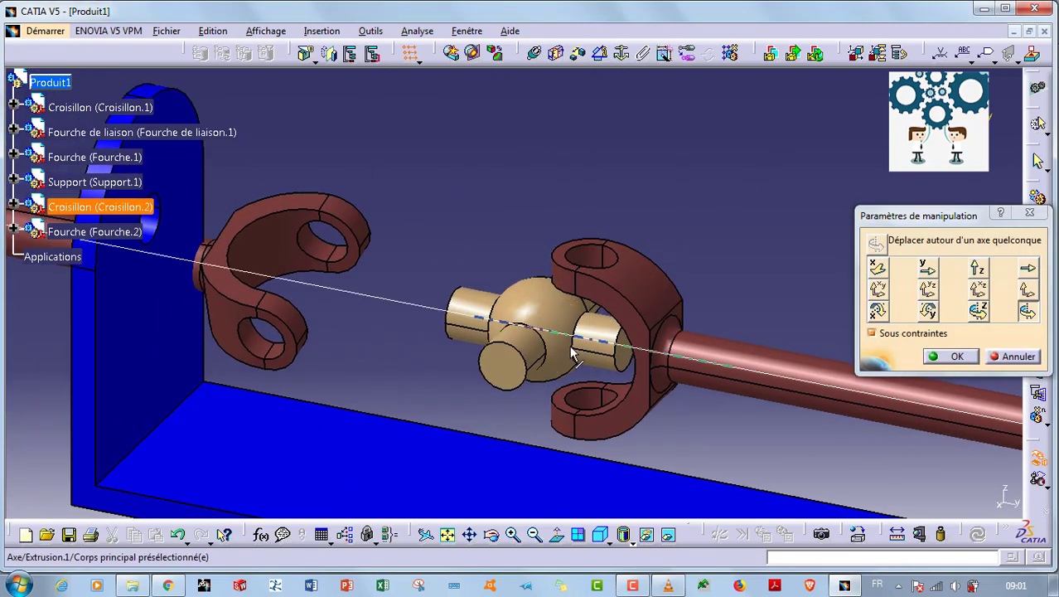
pyautogui.click(526, 358)
pyautogui.moveTo(472, 310); pyautogui.dragTo(522, 248)
pyautogui.click(960, 357)
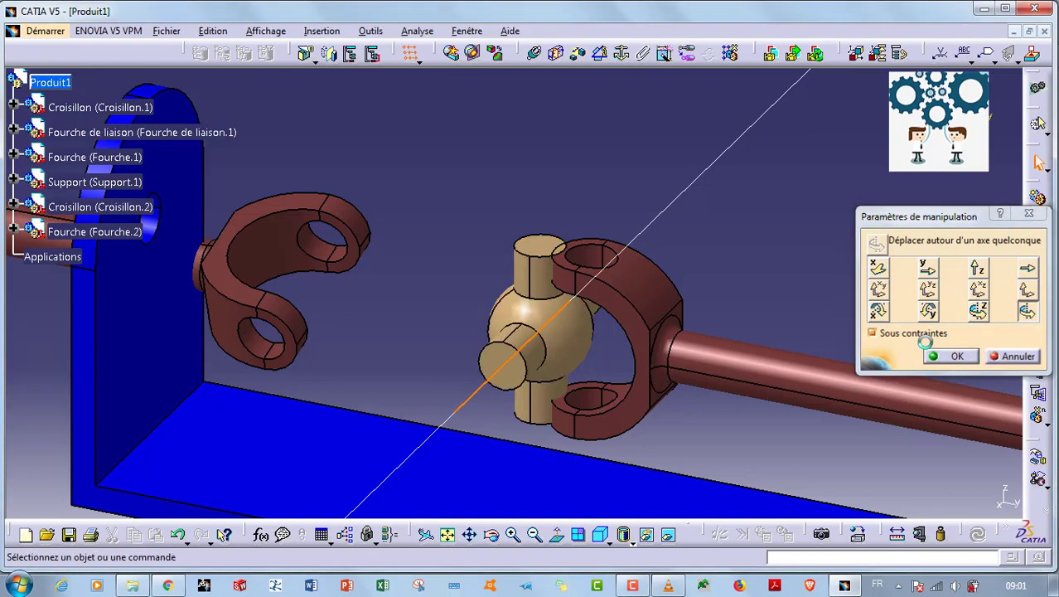
# Add coincidence constraints aligning Croisillon.1's pin axes with the hole axes of Fourche.2 and Fourche de liaison, and update the assembly
pyautogui.moveTo(716, 238); pyautogui.dragTo(670, 281, button='middle')
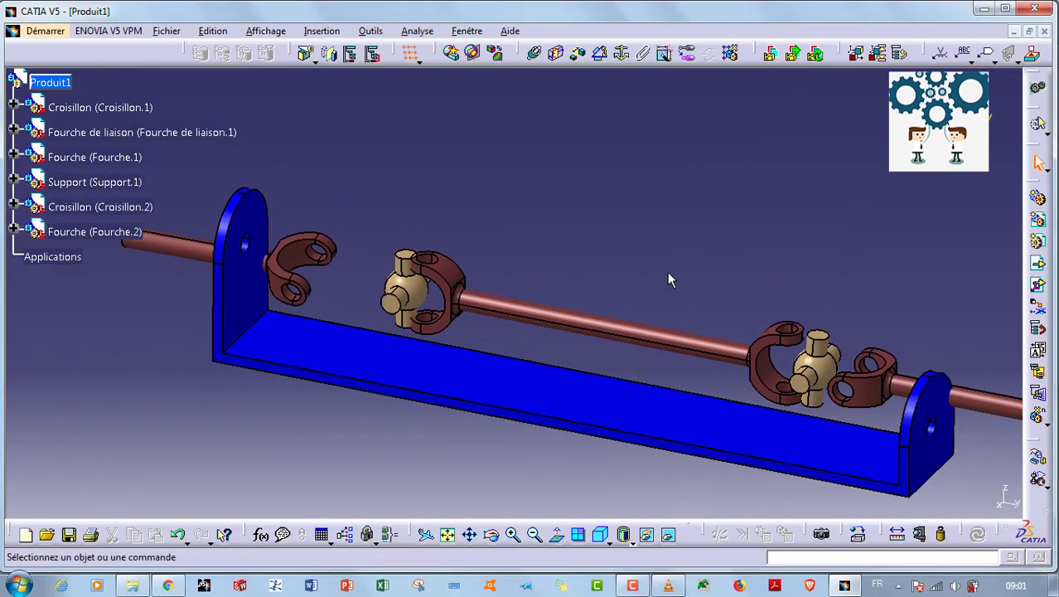
pyautogui.click(536, 55)
pyautogui.moveTo(752, 227); pyautogui.dragTo(578, 300, button='middle')
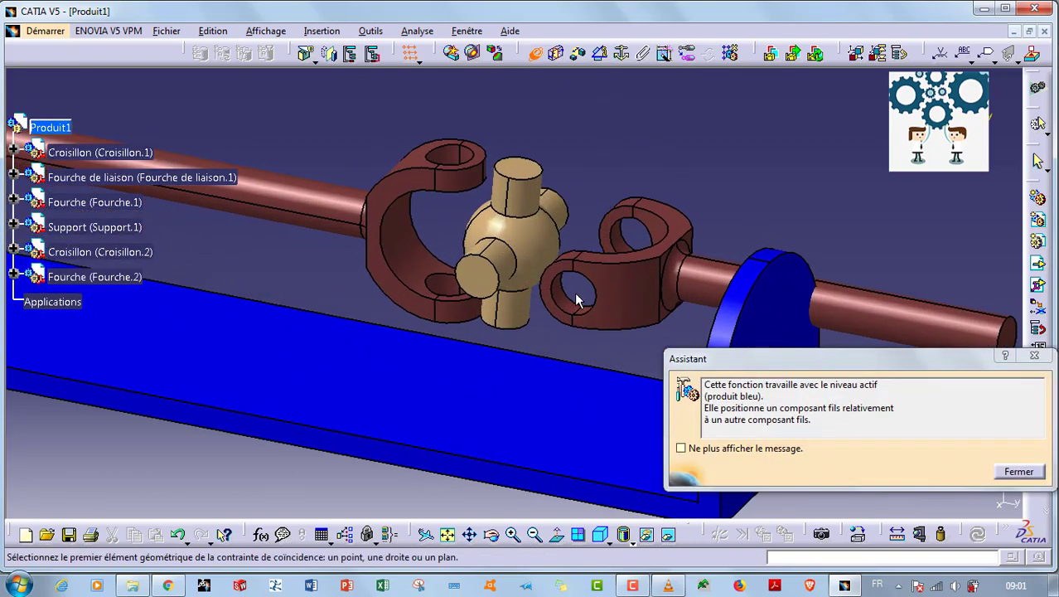
pyautogui.click(570, 309)
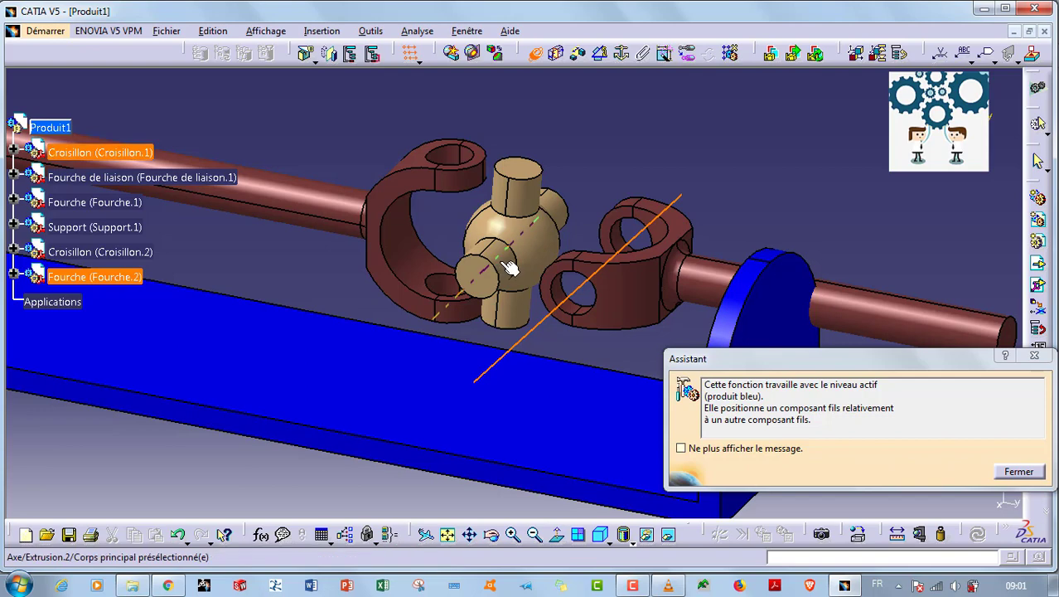
pyautogui.click(497, 266)
pyautogui.click(462, 176)
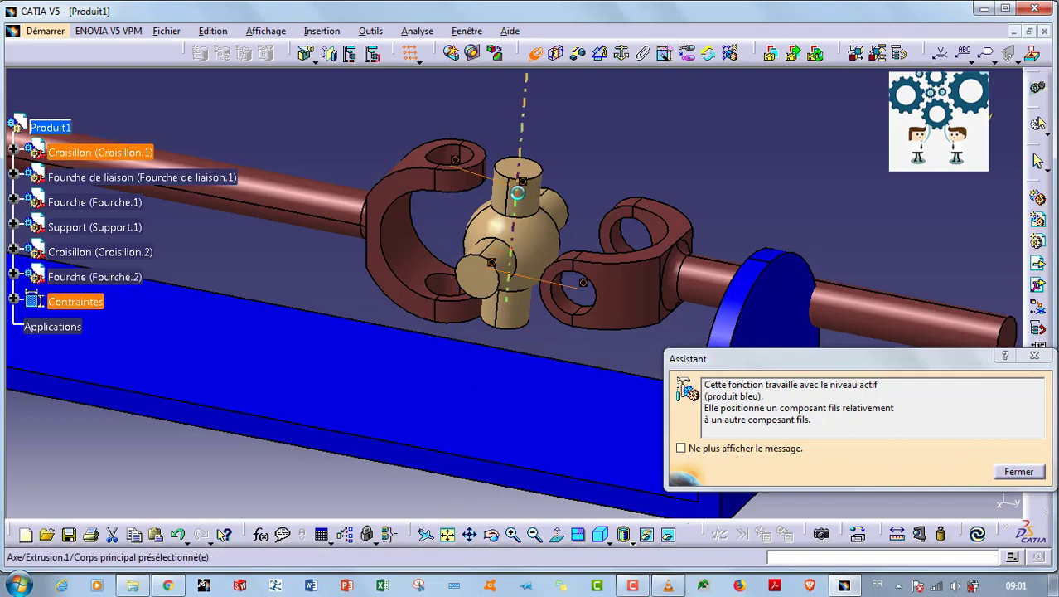
pyautogui.click(978, 534)
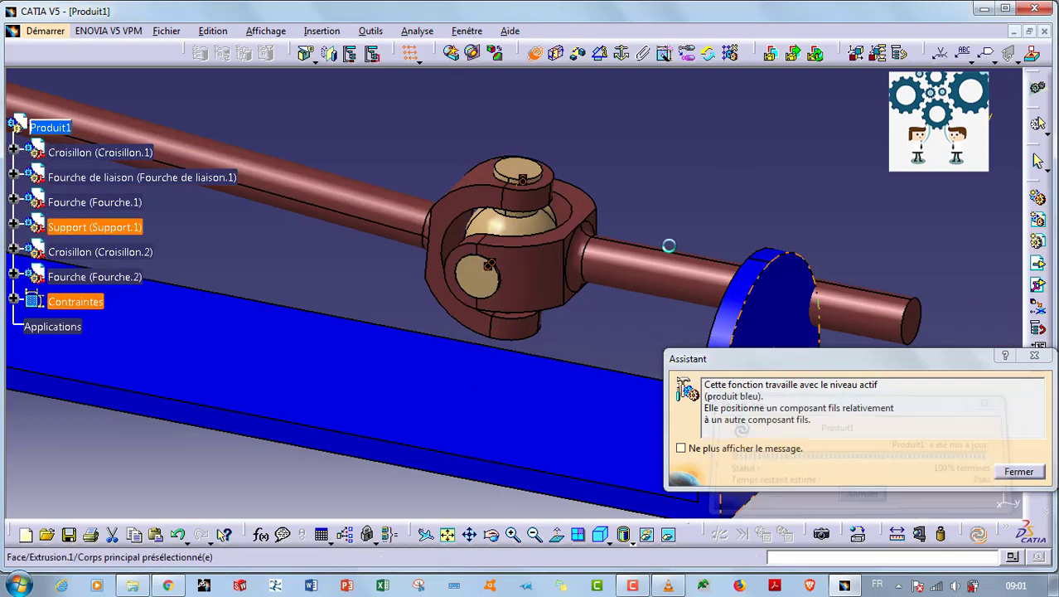
# Add 0 mm offset constraints between Croisillon.1's pin end faces and the outer faces of Fourche de liaison and Fourche.2, and update the assembly
pyautogui.click(580, 54)
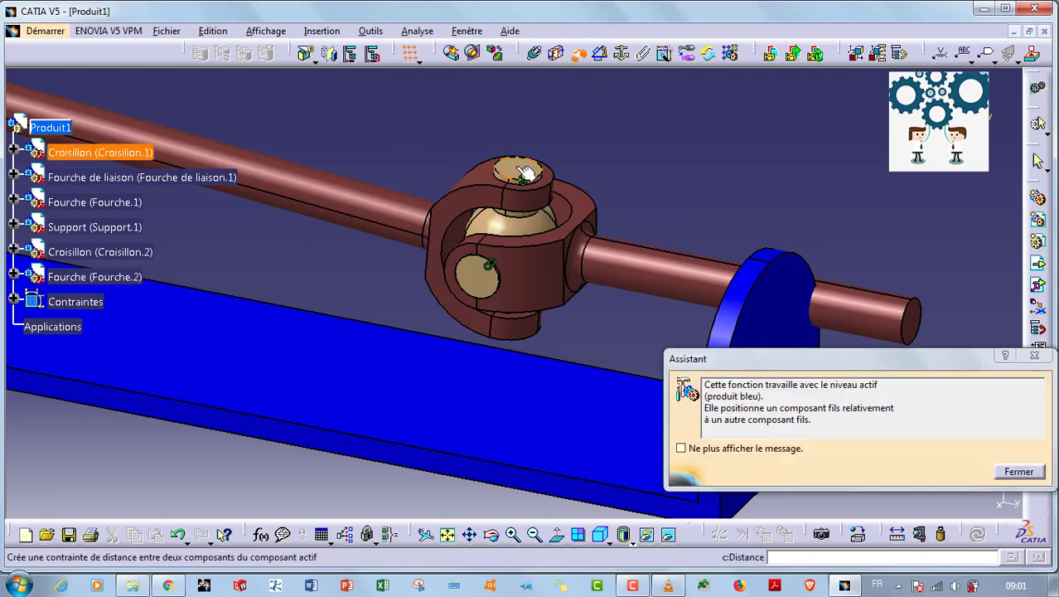
pyautogui.moveTo(545, 177); pyautogui.dragTo(553, 195, button='middle')
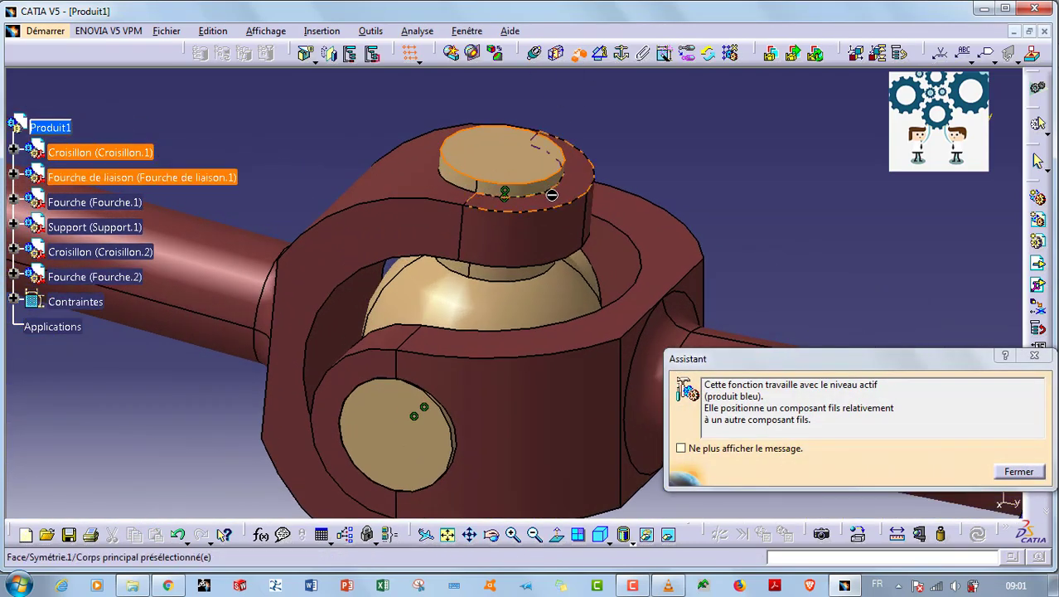
pyautogui.write('5mm')
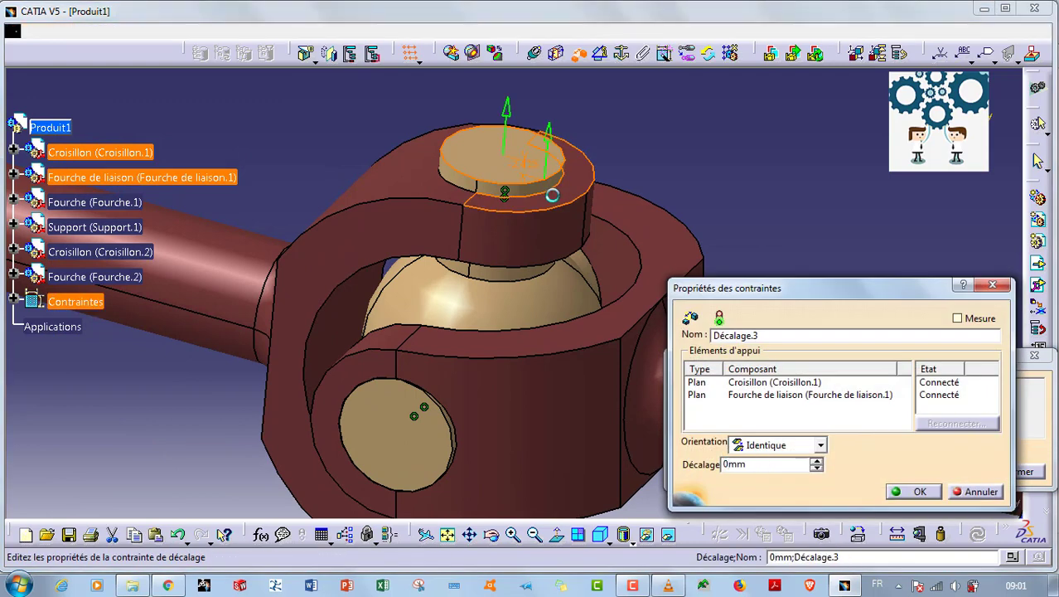
pyautogui.press('Return')
pyautogui.click(368, 373)
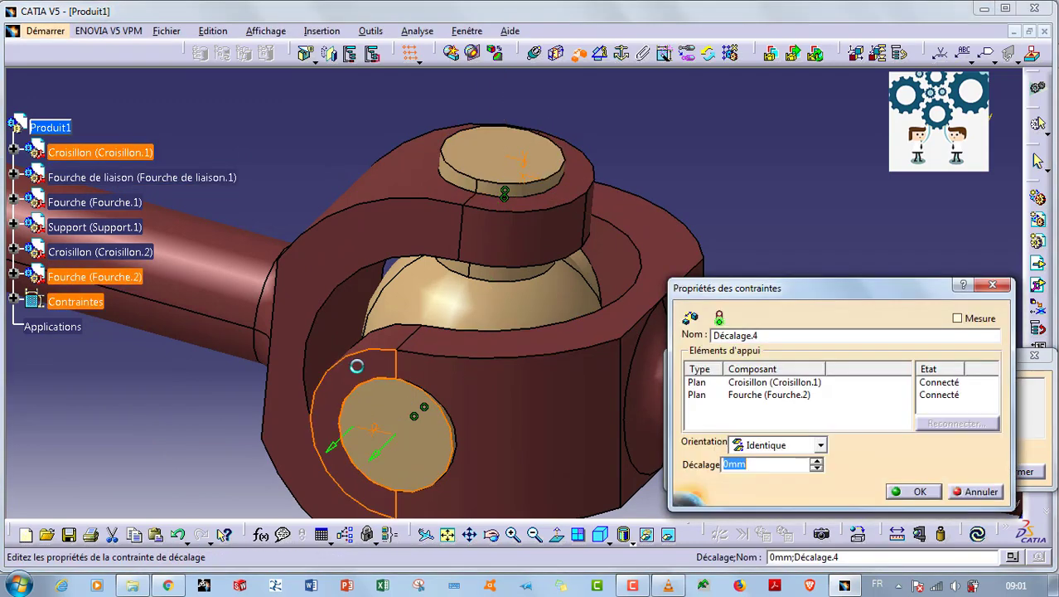
pyautogui.press('Return')
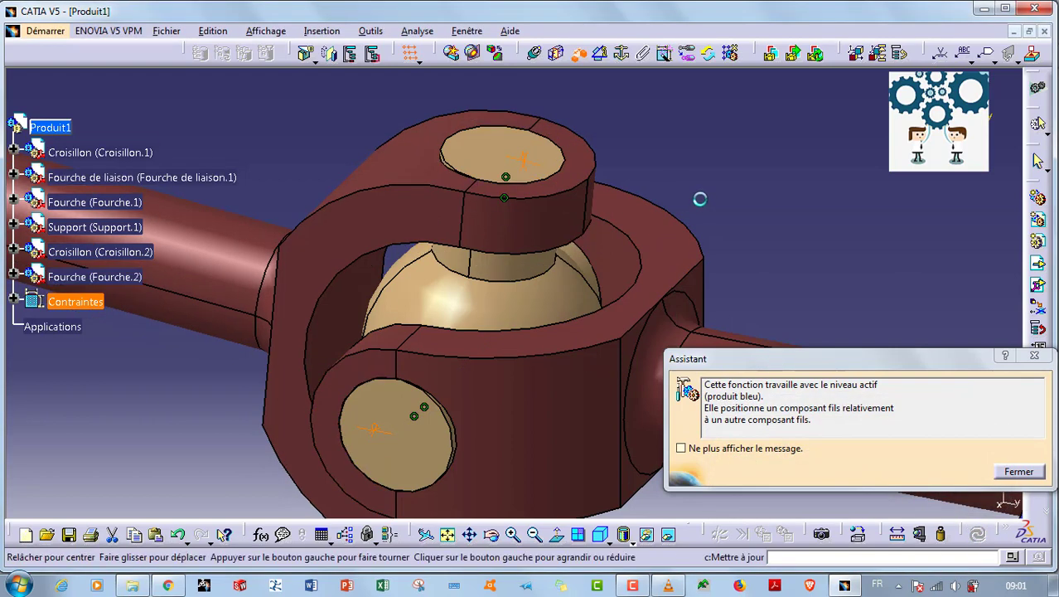
# Add coincidence constraints aligning Croisillon.2's pin axes with the hole axes of Fourche de liaison and Fourche.1, and update the assembly
pyautogui.moveTo(439, 273); pyautogui.dragTo(557, 233, button='middle')
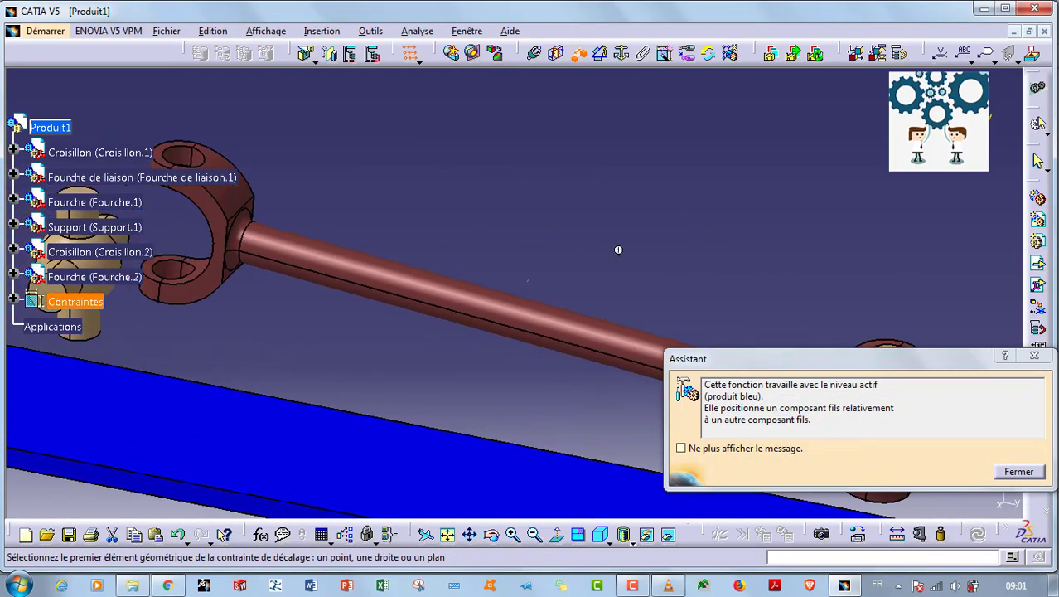
pyautogui.moveTo(617, 250); pyautogui.dragTo(794, 194, button='middle')
pyautogui.click(535, 53)
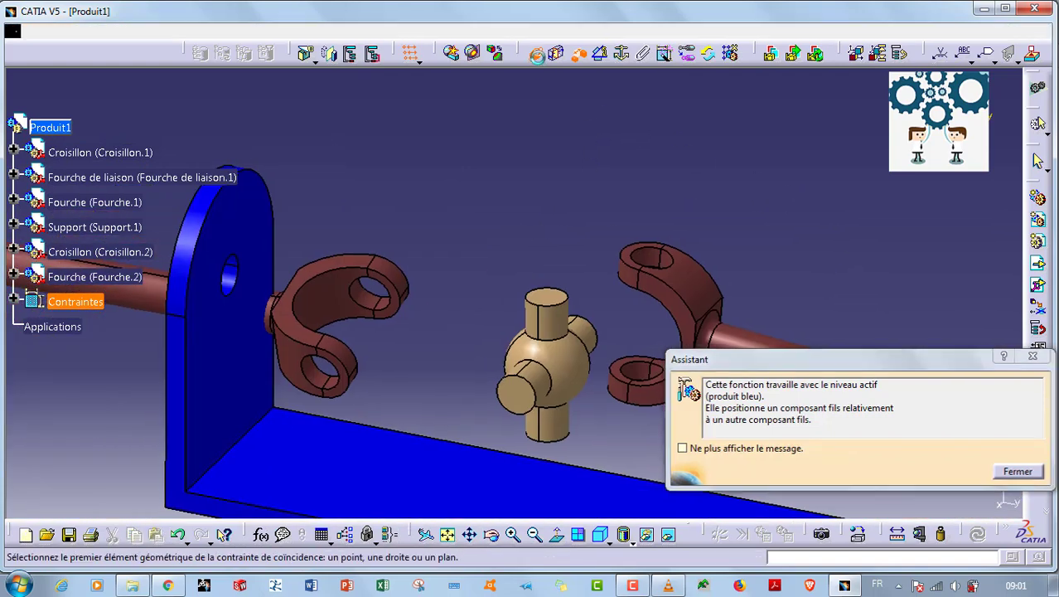
pyautogui.click(658, 262)
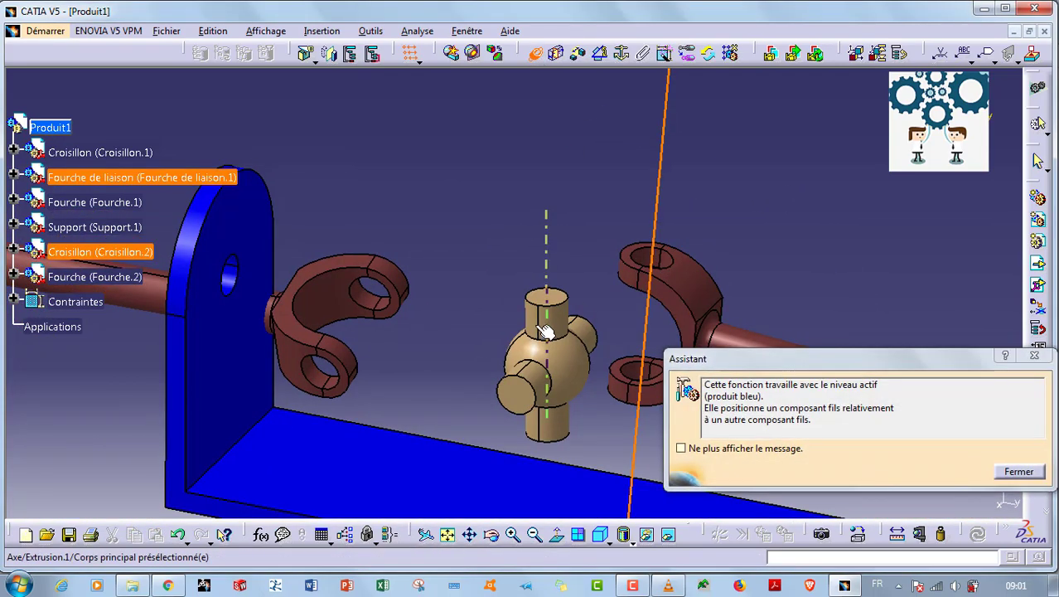
pyautogui.click(536, 324)
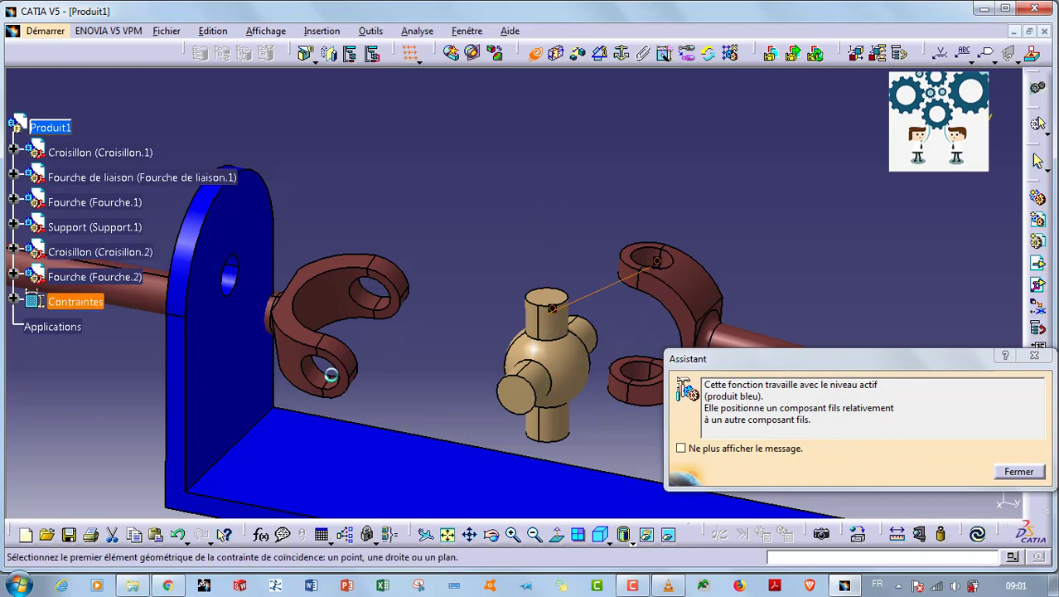
pyautogui.click(550, 385)
pyautogui.click(695, 270)
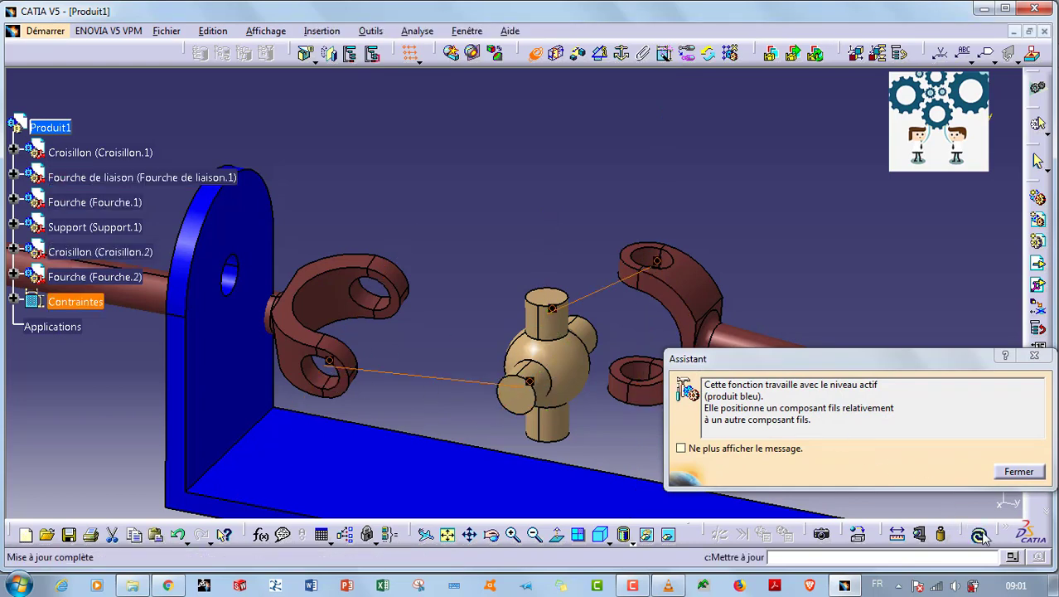
# Add a 0 mm offset constraint between Fourche de liaison's outer face and Croisillon.2's vertical pin end face, and update the assembly
pyautogui.moveTo(698, 267); pyautogui.dragTo(544, 119, button='middle')
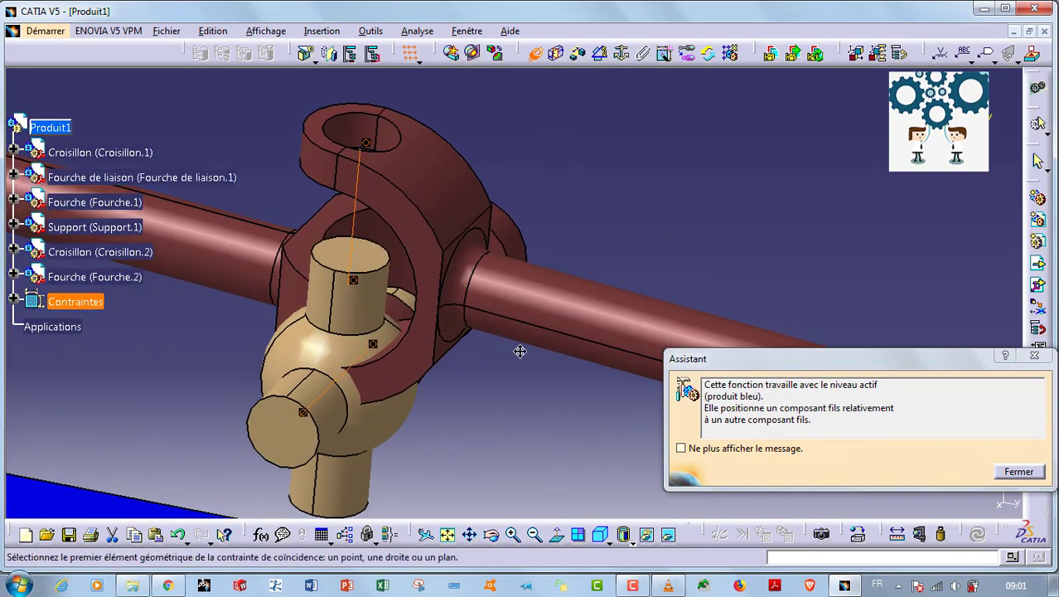
pyautogui.moveTo(519, 352); pyautogui.dragTo(663, 220, button='middle')
pyautogui.click(579, 56)
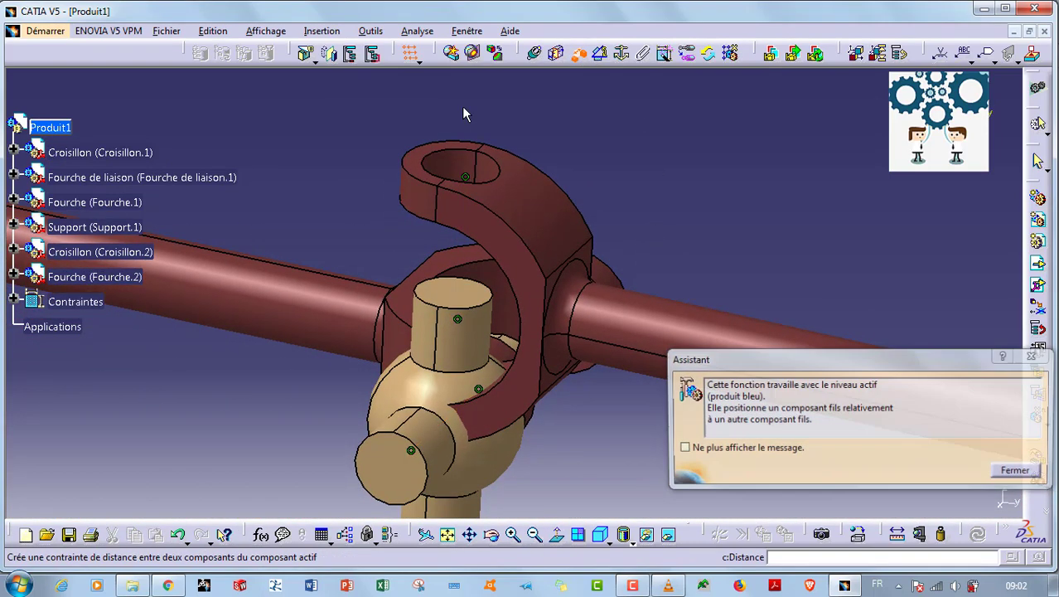
pyautogui.click(457, 300)
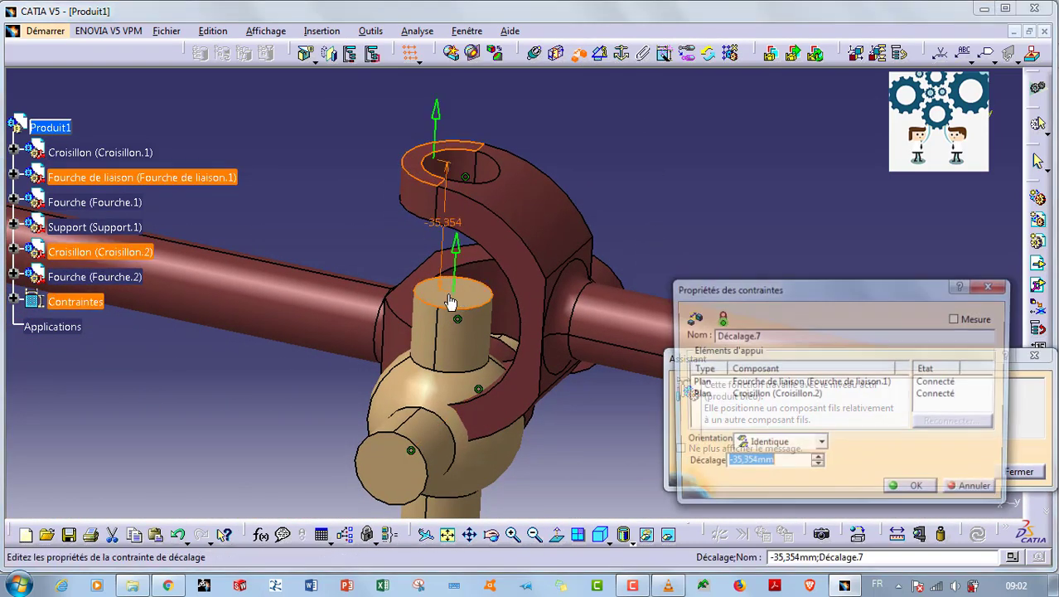
pyautogui.click(912, 492)
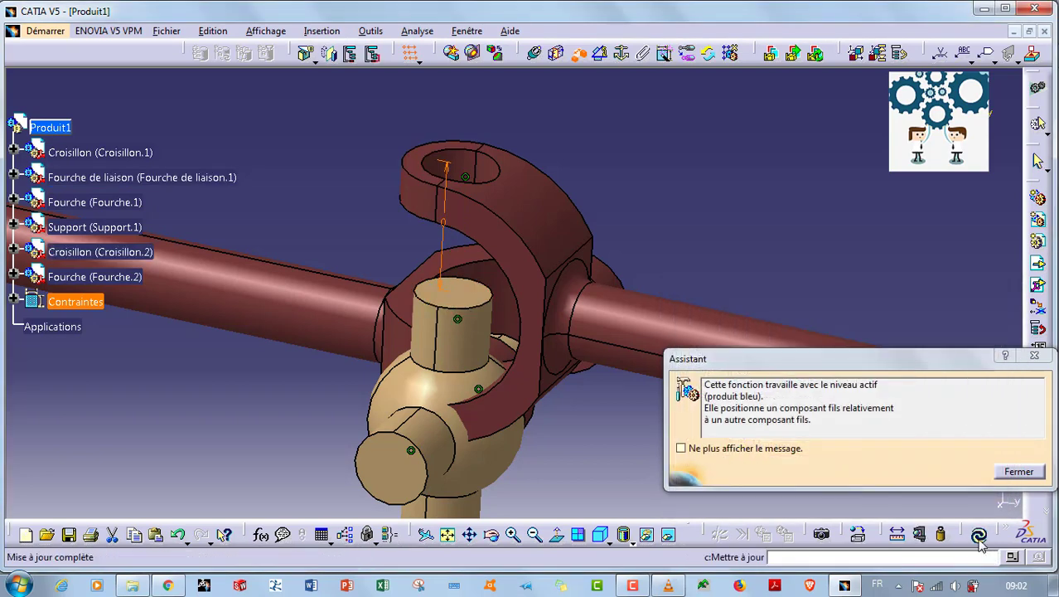
pyautogui.click(979, 535)
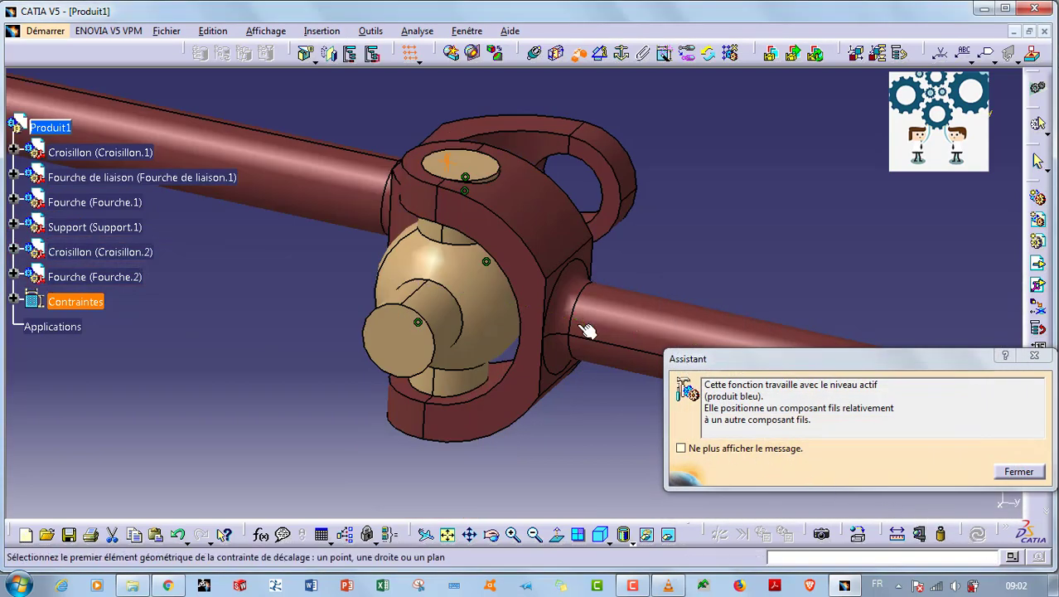
# Add a 0 mm offset constraint between Croisillon.2's other pin end face and Fourche.1's outer face, and update the assembly
pyautogui.moveTo(526, 331); pyautogui.dragTo(634, 331, button='middle')
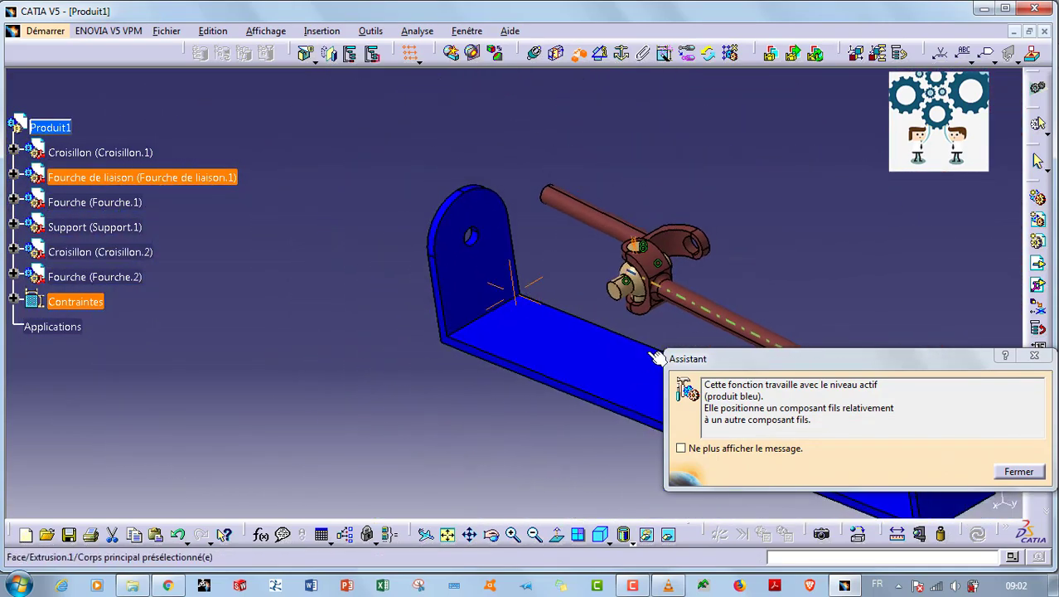
pyautogui.moveTo(673, 298); pyautogui.dragTo(531, 190, button='middle')
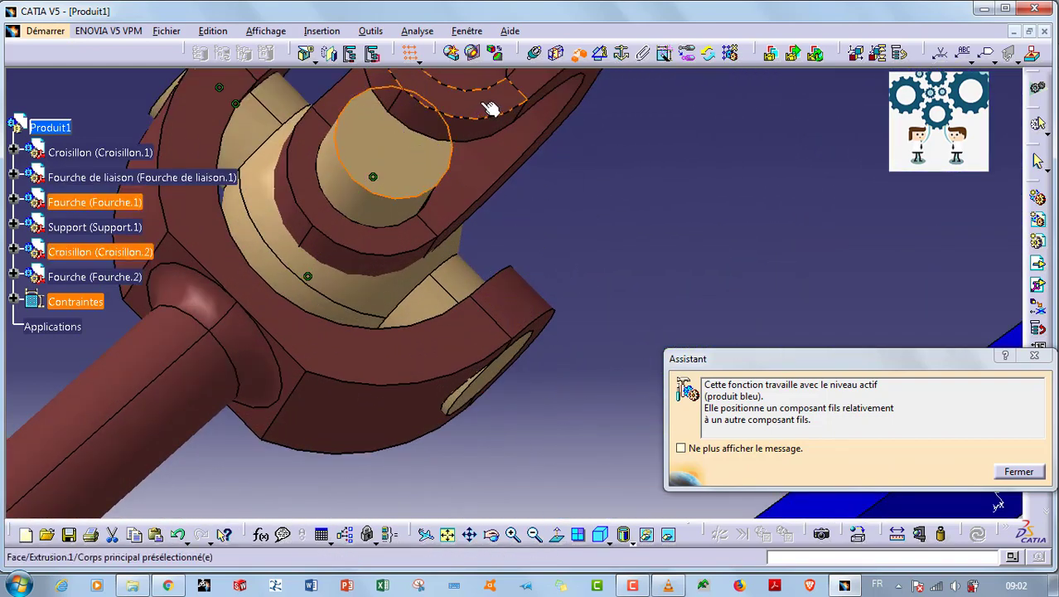
pyautogui.click(491, 108)
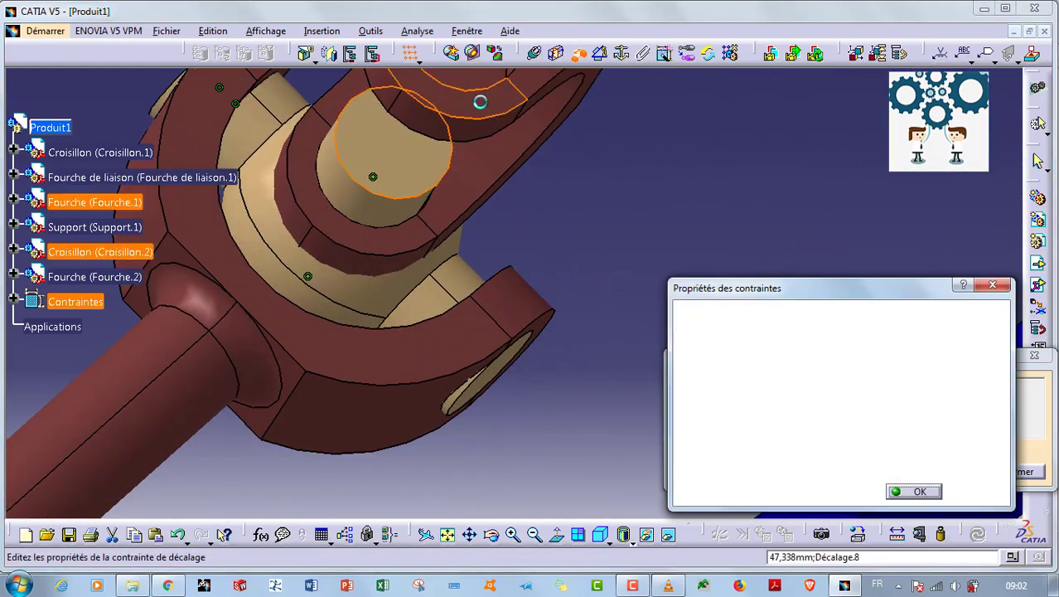
pyautogui.click(906, 490)
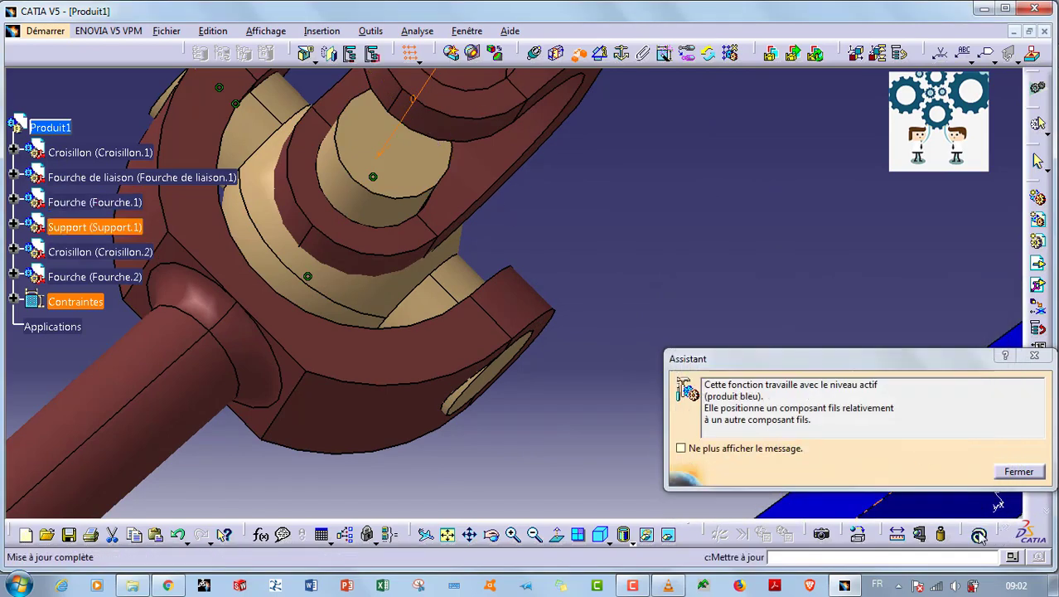
pyautogui.click(979, 535)
# Add coincidence constraints aligning the shaft axes of Fourche.1 and Fourche.2 with the Support's two hole axes, and update the assembly
pyautogui.moveTo(731, 296); pyautogui.dragTo(587, 230, button='middle')
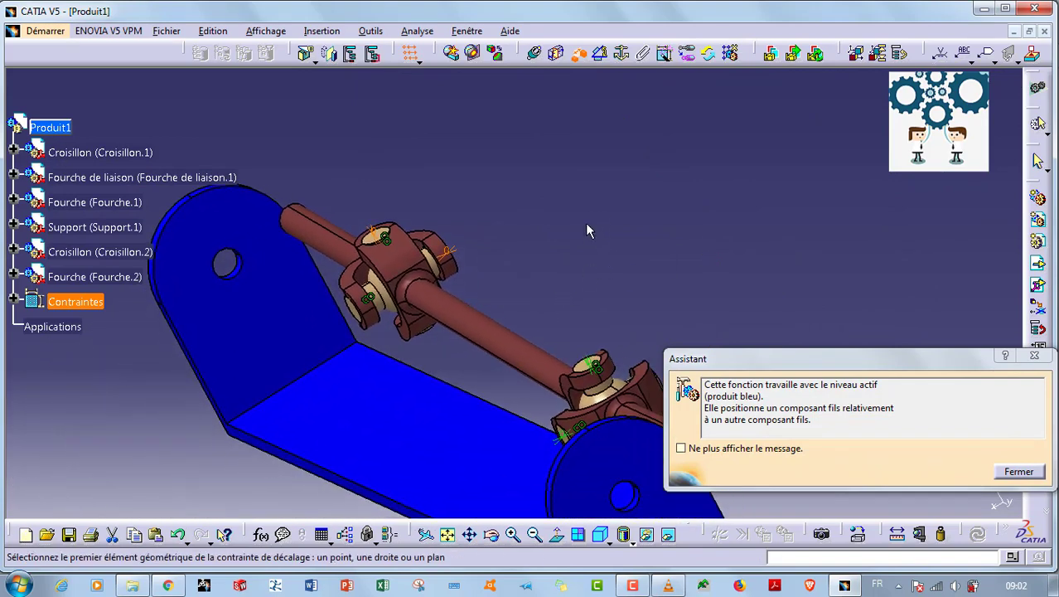
pyautogui.click(536, 56)
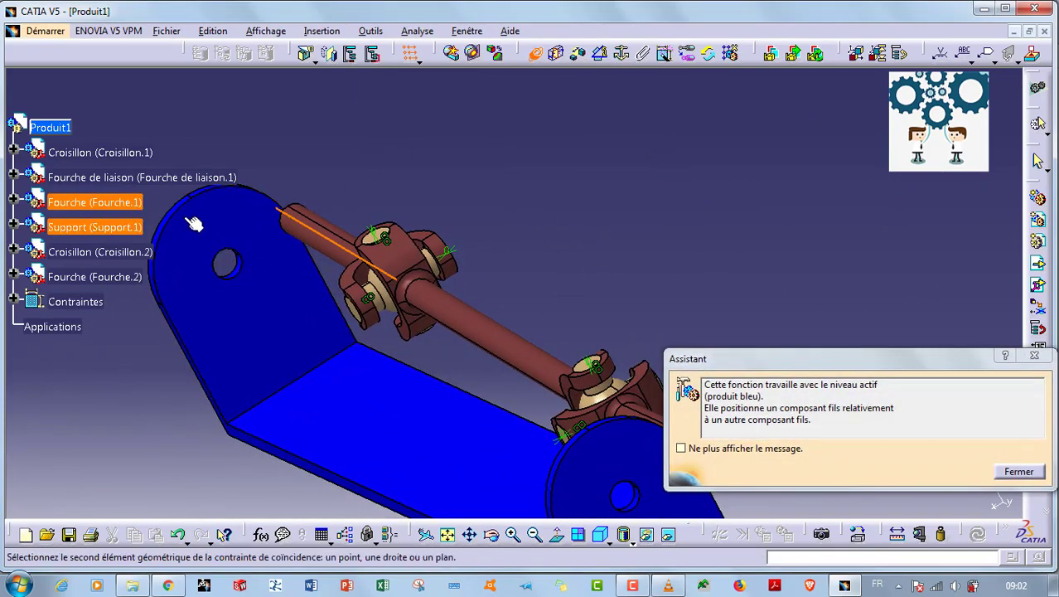
pyautogui.moveTo(251, 325); pyautogui.dragTo(427, 343, button='middle')
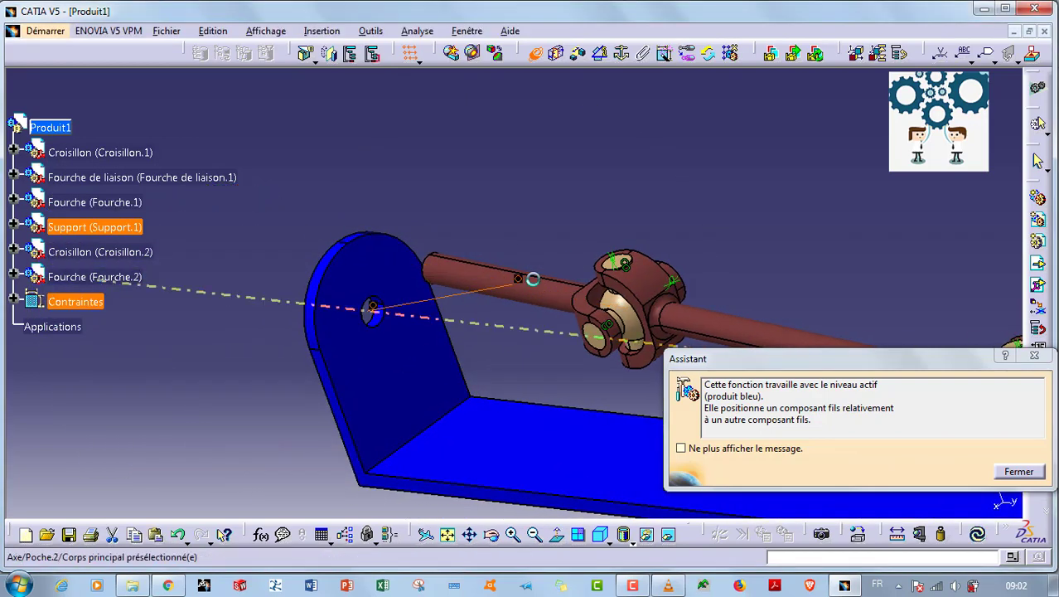
pyautogui.moveTo(379, 314); pyautogui.dragTo(454, 343, button='middle')
pyautogui.click(458, 344)
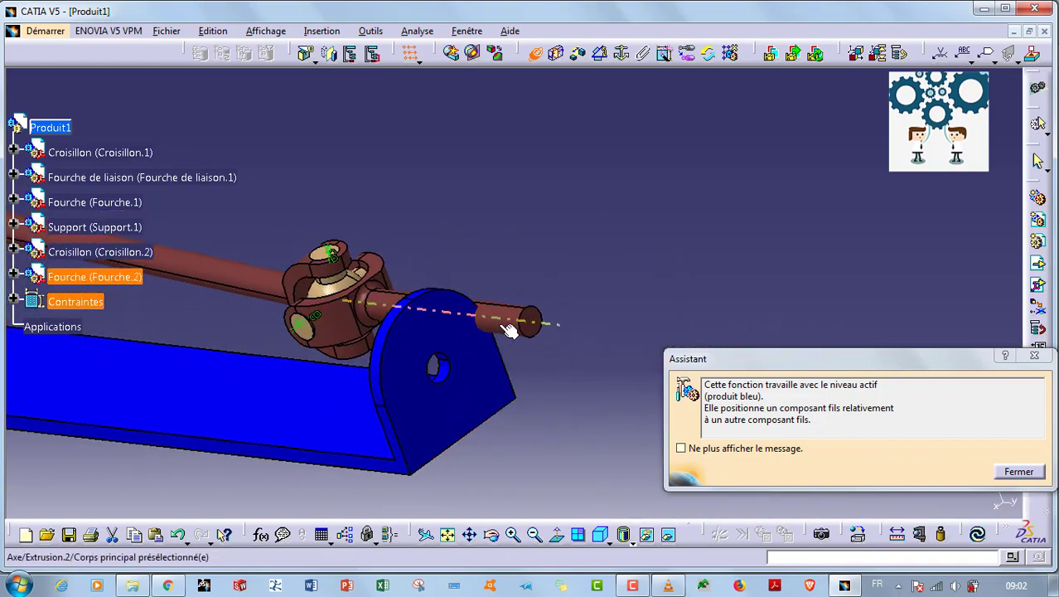
pyautogui.click(448, 373)
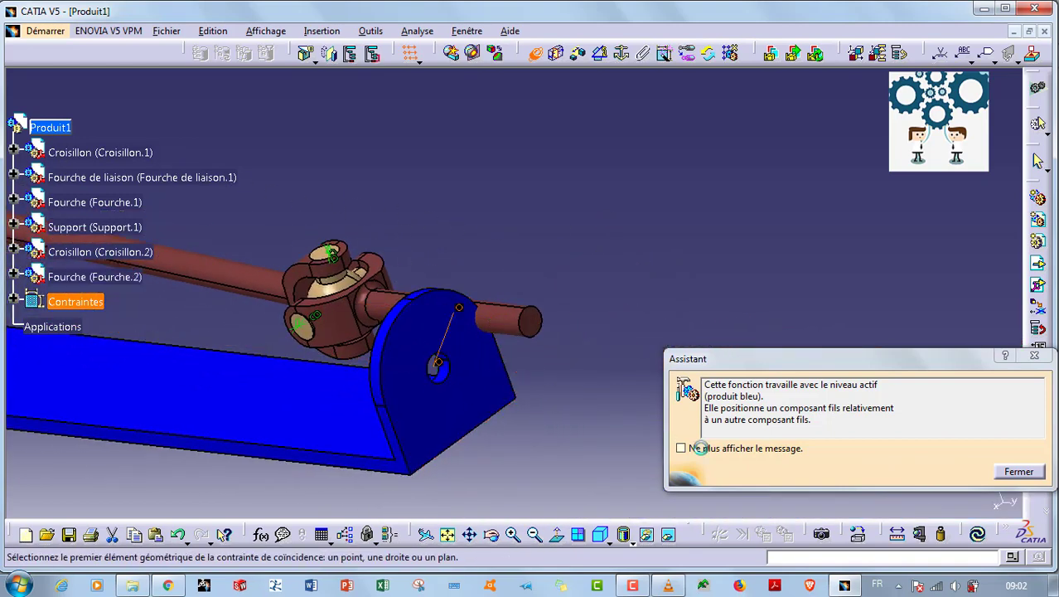
pyautogui.click(981, 544)
# Fix the Support in place and shift Fourche de liaison slightly along the Y axis with the constraints respected
pyautogui.moveTo(470, 215); pyautogui.dragTo(879, 210, button='middle')
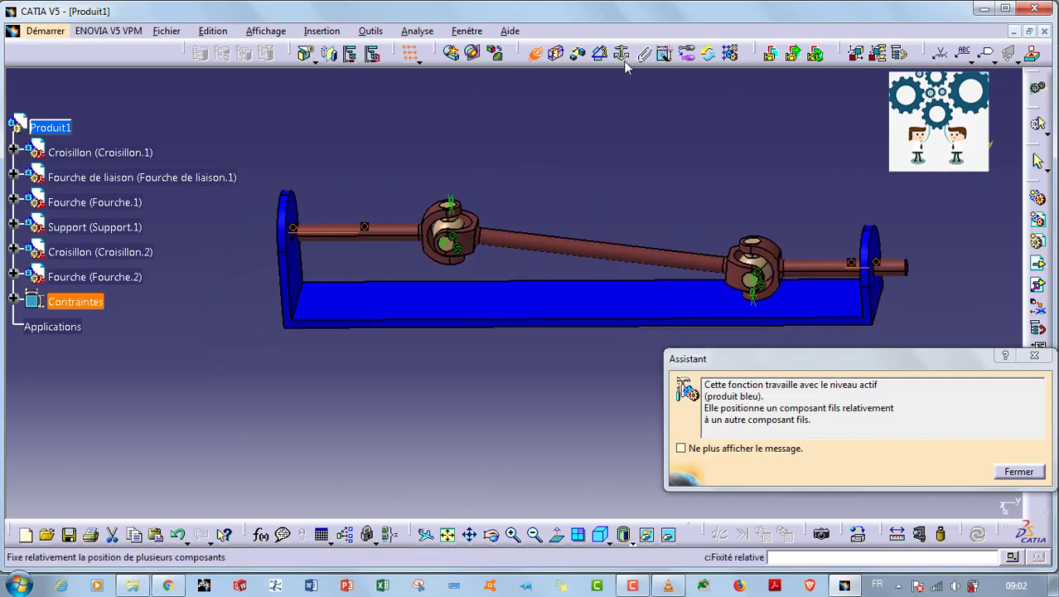
pyautogui.click(596, 308)
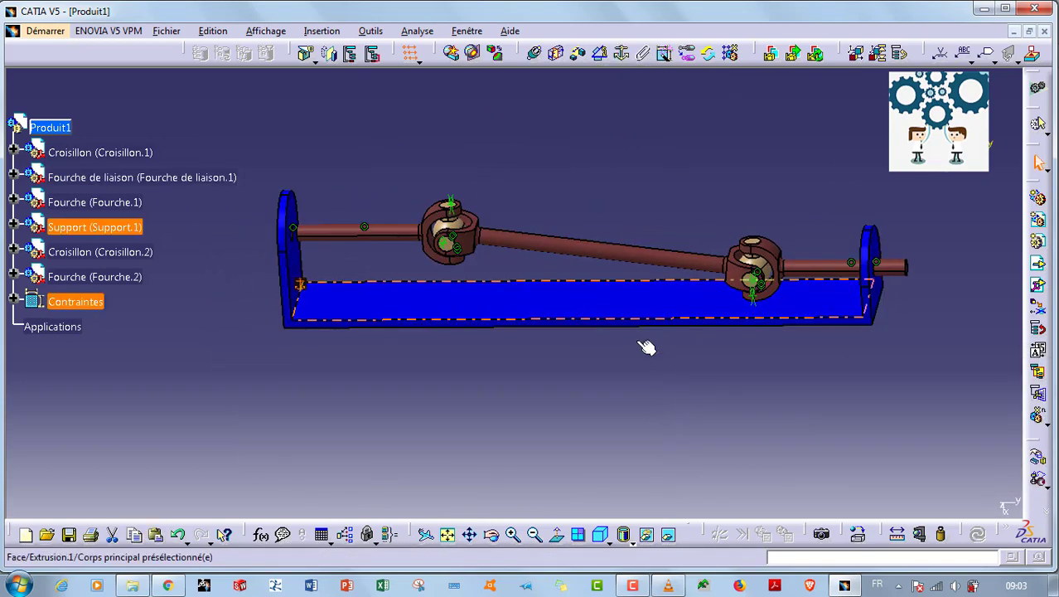
pyautogui.click(1039, 459)
pyautogui.click(928, 267)
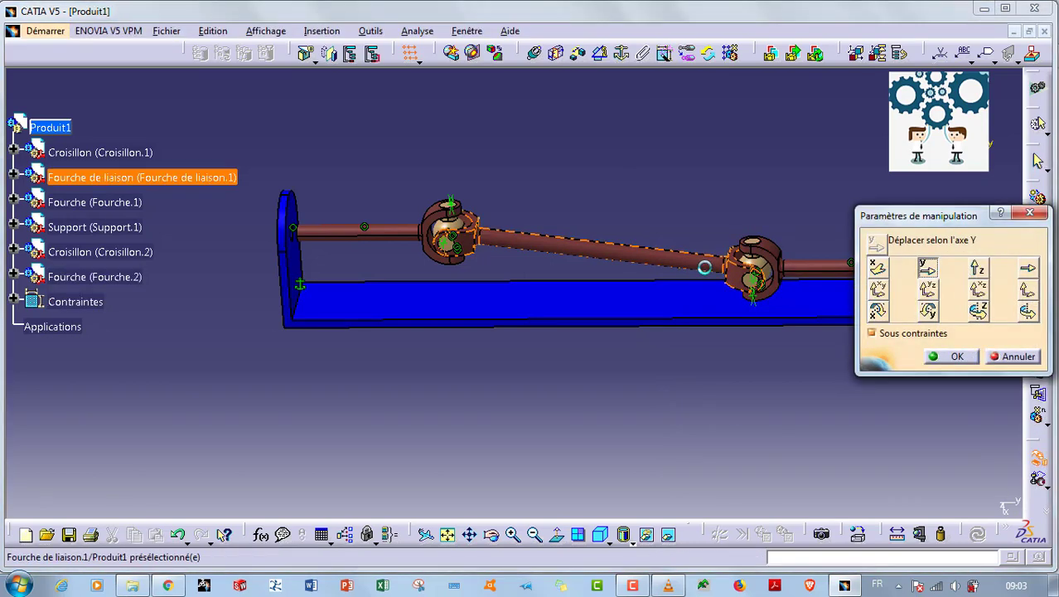
pyautogui.moveTo(705, 267)
pyautogui.mouseDown()
pyautogui.moveTo(676, 270)
pyautogui.moveTo(688, 270)
pyautogui.mouseUp()
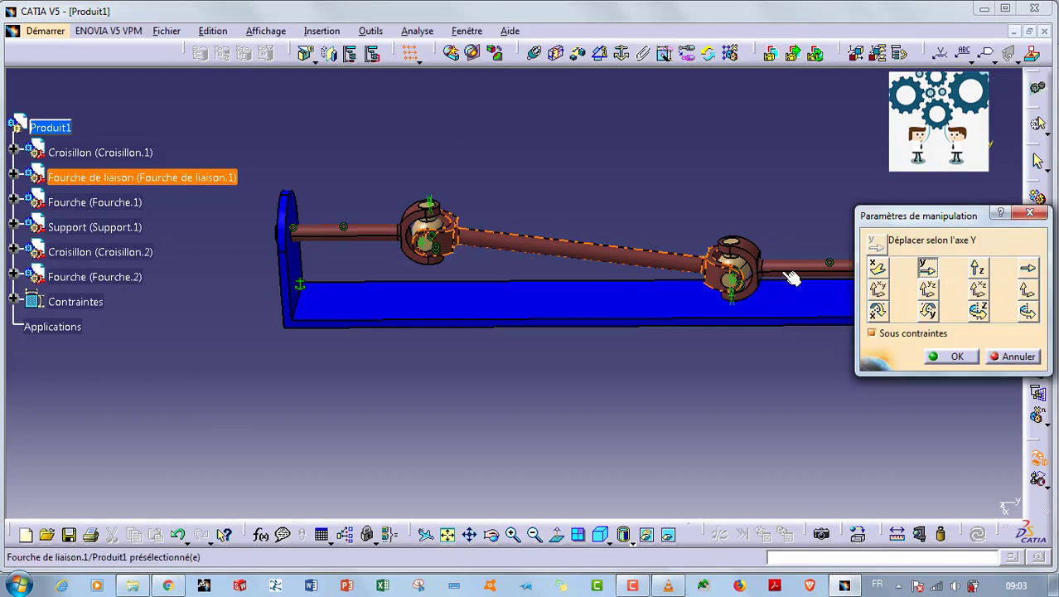
# Rotate Fourche.2 about its own shaft axis with the constraints respected, and close the manipulation
pyautogui.moveTo(786, 297); pyautogui.dragTo(860, 355, button='middle')
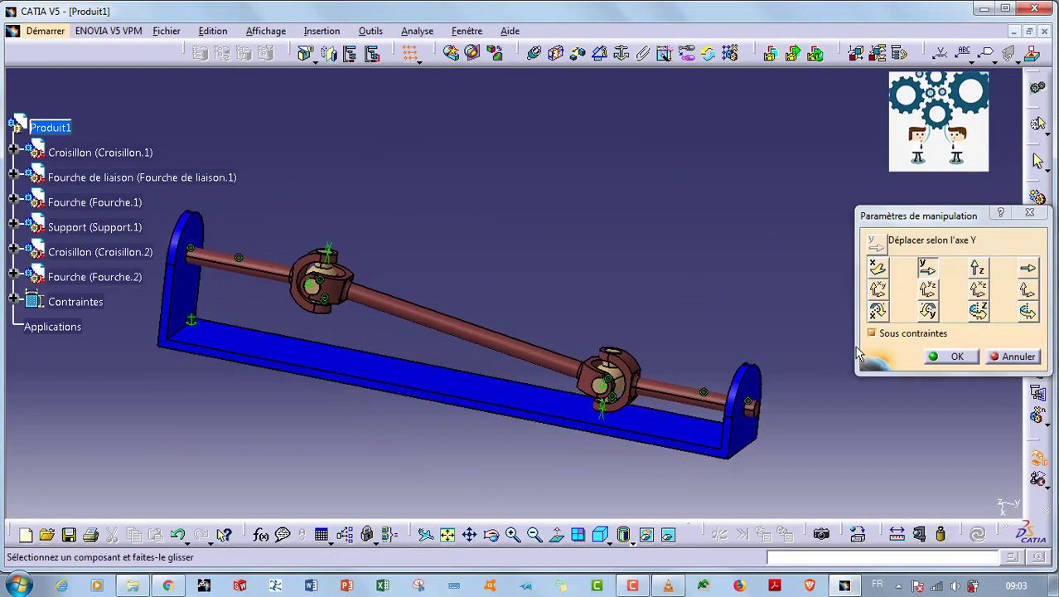
pyautogui.click(1031, 312)
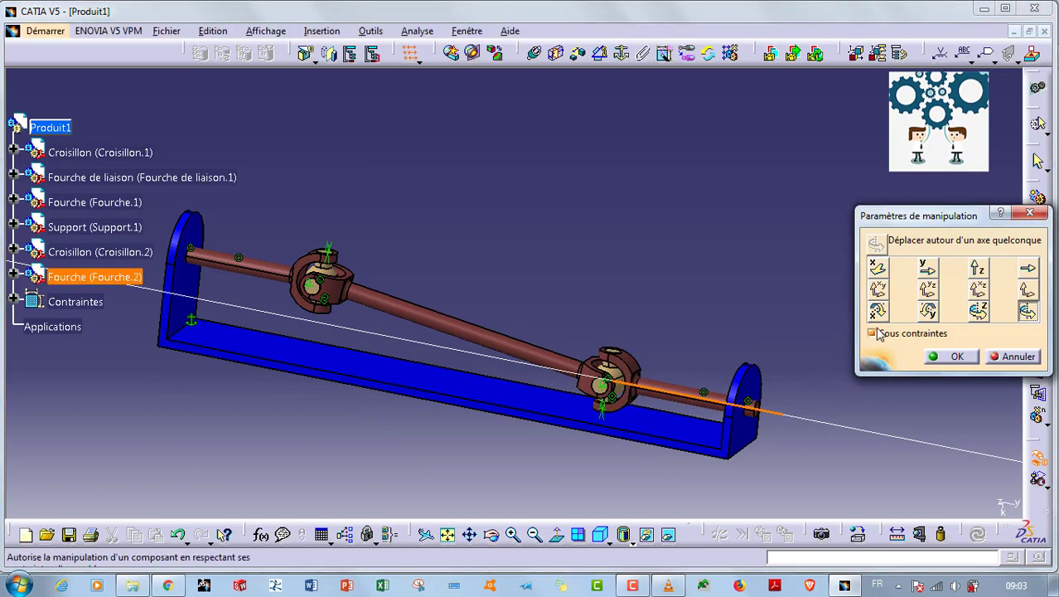
pyautogui.moveTo(762, 412)
pyautogui.mouseDown()
pyautogui.moveTo(768, 394)
pyautogui.moveTo(775, 423)
pyautogui.moveTo(769, 369)
pyautogui.moveTo(743, 424)
pyautogui.moveTo(789, 485)
pyautogui.moveTo(736, 473)
pyautogui.moveTo(739, 439)
pyautogui.moveTo(830, 437)
pyautogui.moveTo(781, 344)
pyautogui.moveTo(746, 415)
pyautogui.mouseUp()
pyautogui.click(958, 356)
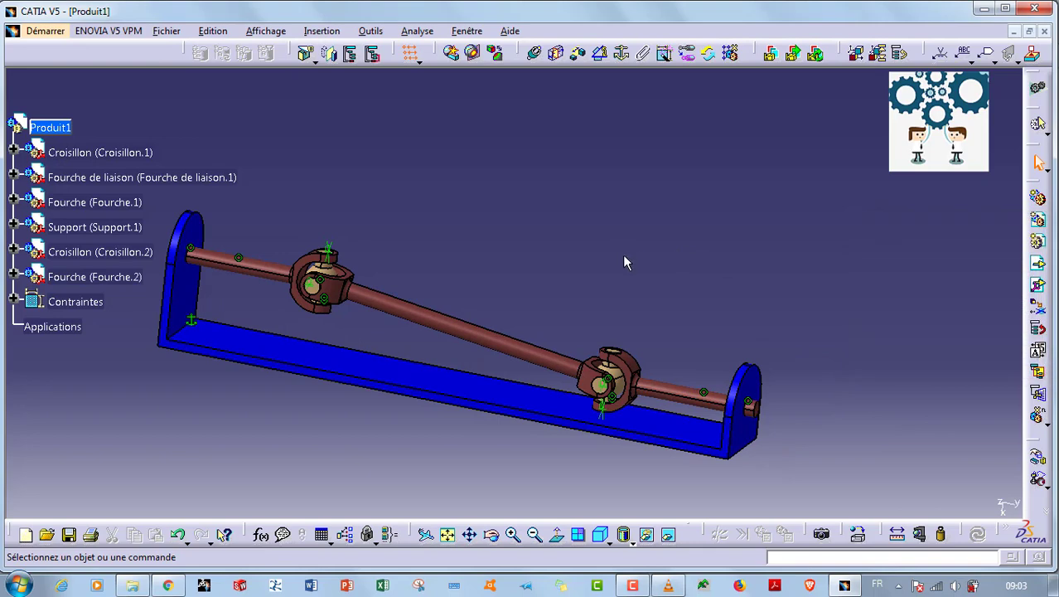
# Switch to the DMU Kinematics workbench
pyautogui.moveTo(627, 261); pyautogui.dragTo(560, 243, button='middle')
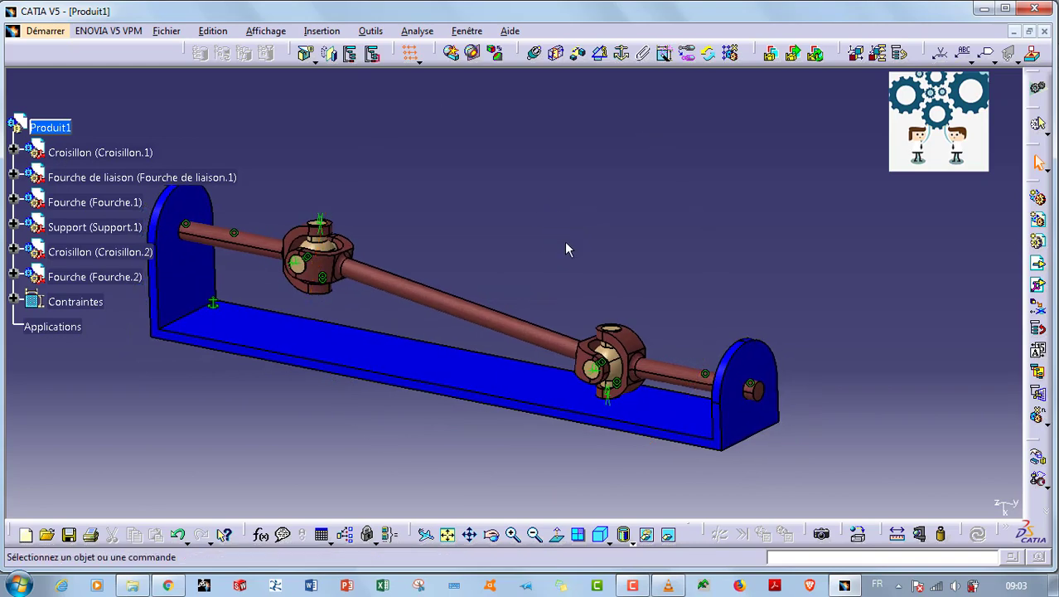
pyautogui.click(47, 31)
pyautogui.moveTo(87, 162)
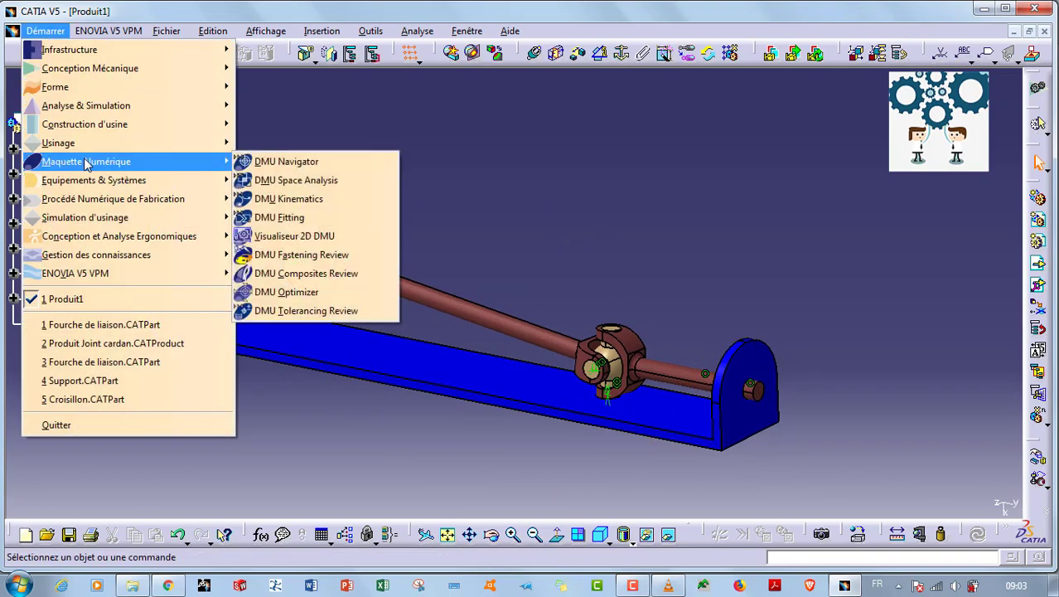
pyautogui.click(345, 199)
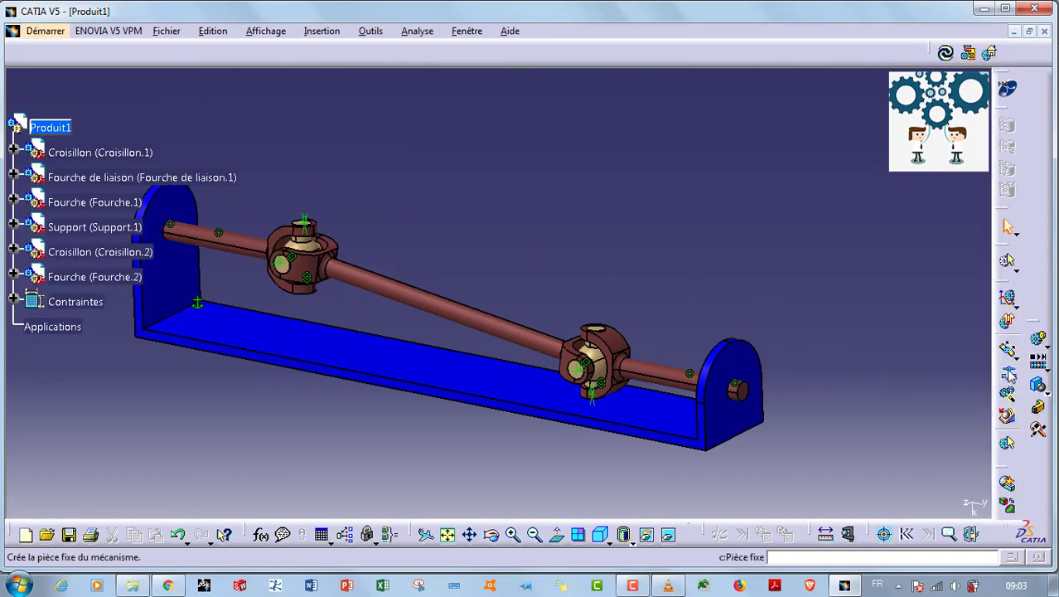
# Create a new mechanism with its default name and set the Support as its fixed part
pyautogui.click(1009, 373)
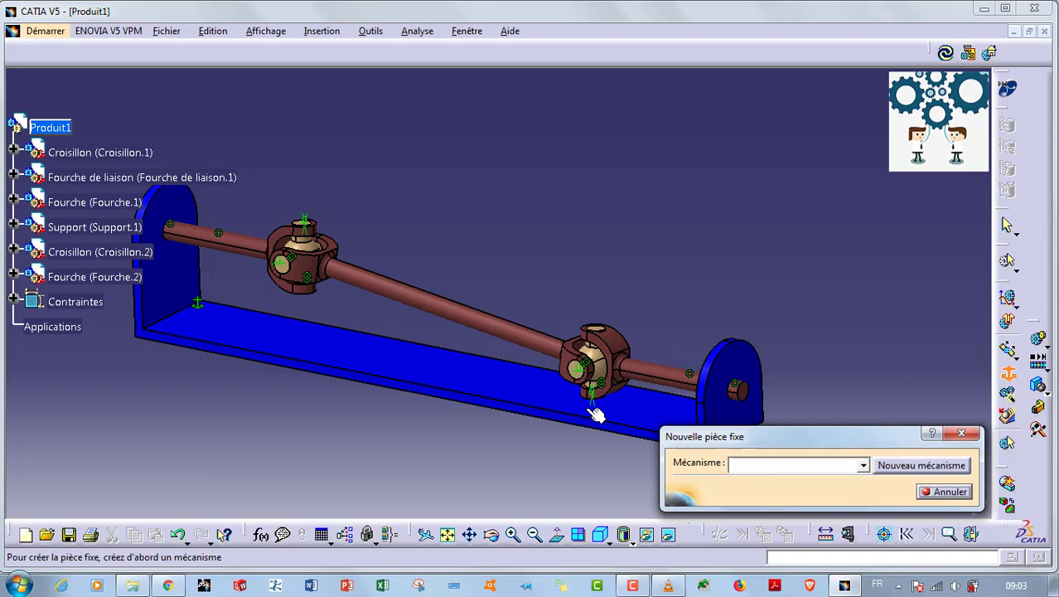
pyautogui.click(950, 467)
pyautogui.click(877, 493)
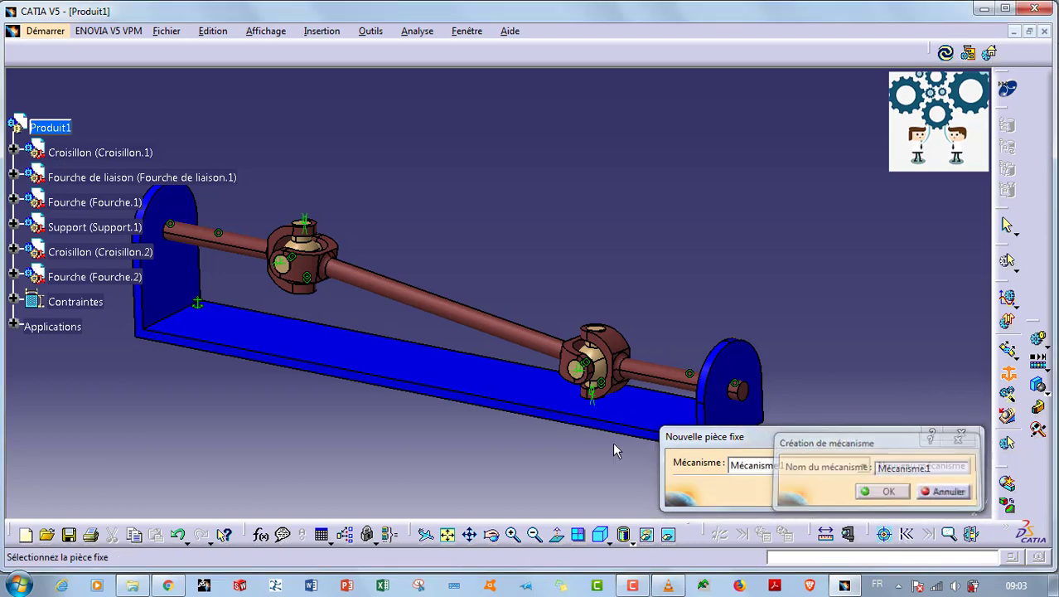
pyautogui.click(515, 406)
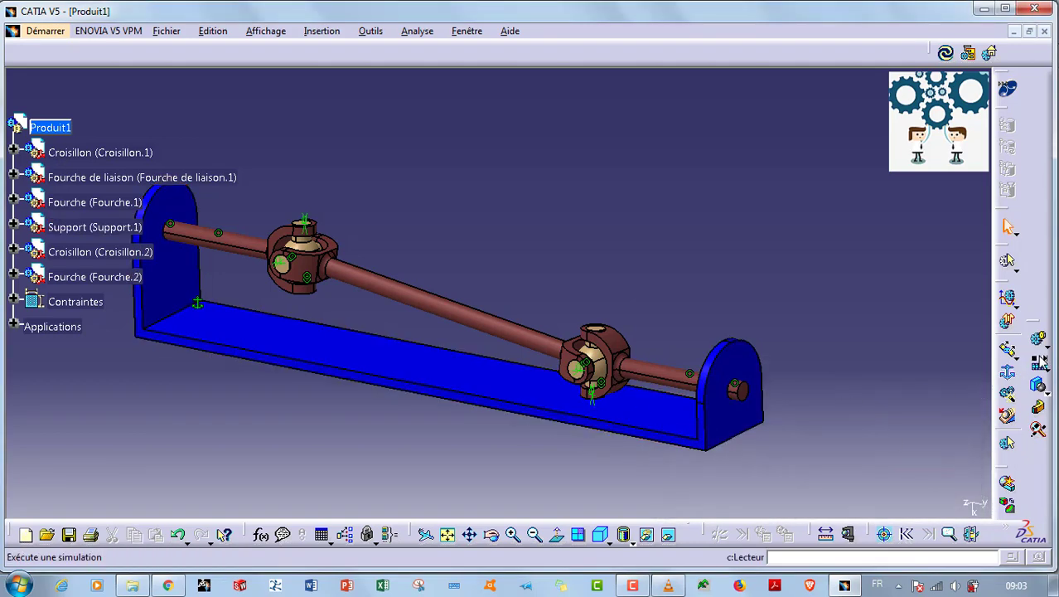
# Start a revolute joint in Mécanisme.1 with Fourche.2's shaft axis as the first line, and hide the Support
pyautogui.click(1010, 355)
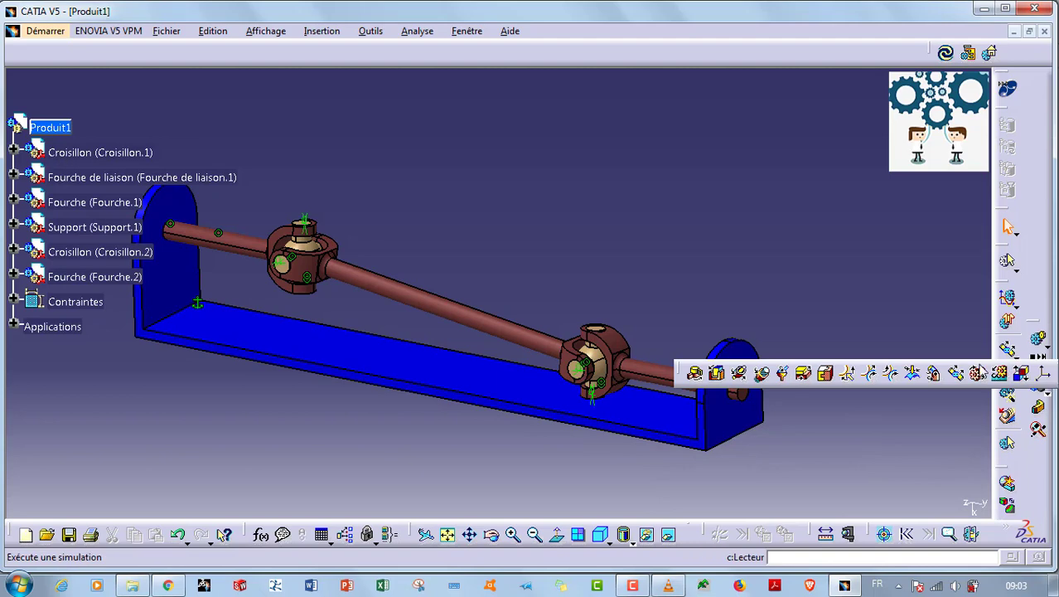
pyautogui.click(699, 375)
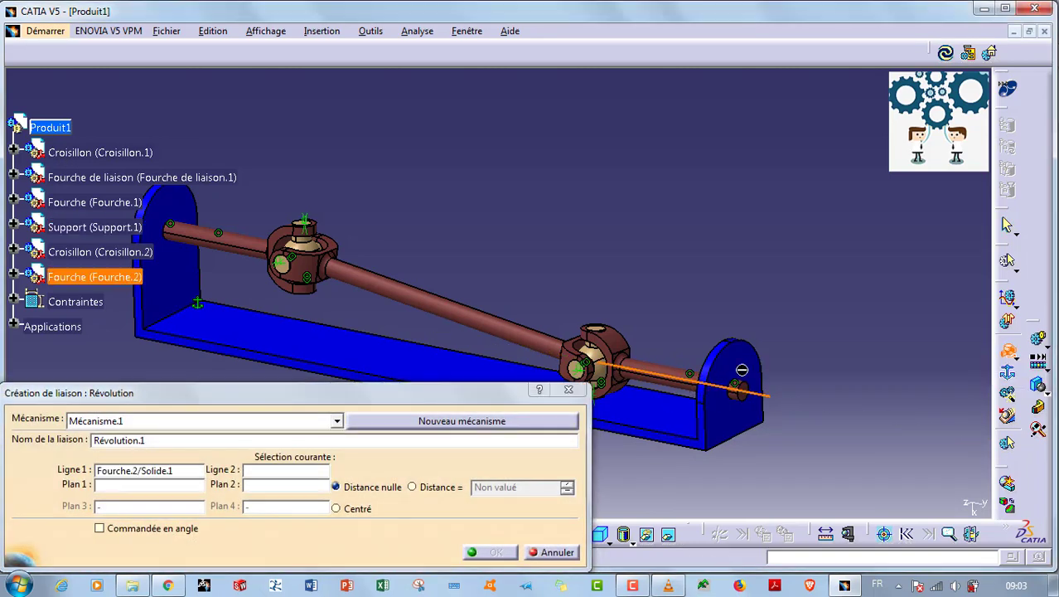
pyautogui.rightClick(742, 369)
pyautogui.click(771, 418)
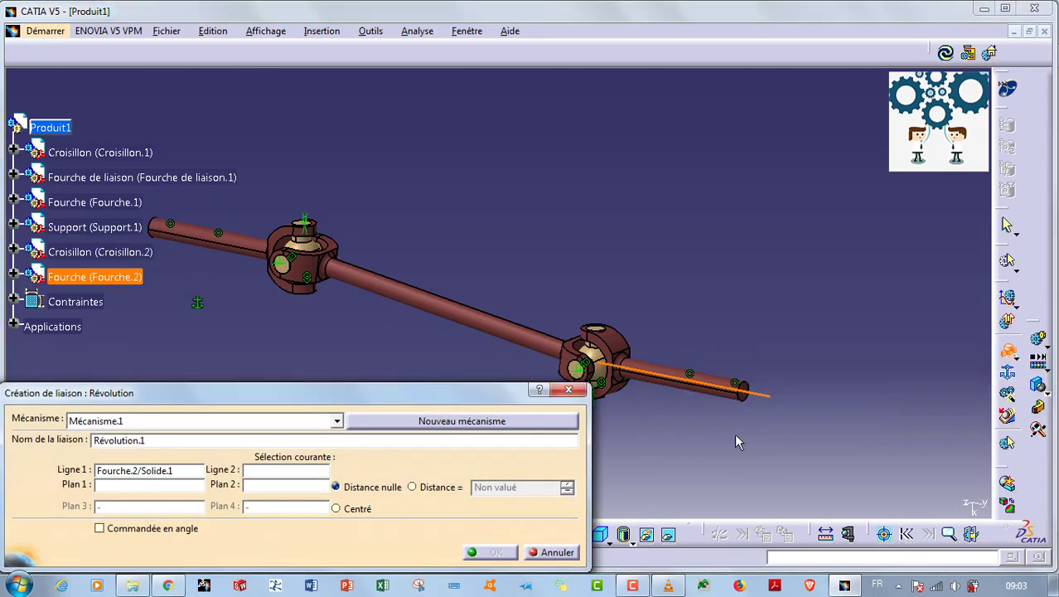
# Complete the revolute joint with the Support's matching hole axis, its outer face, Fourche.2's end face and the Distance option
pyautogui.click(667, 536)
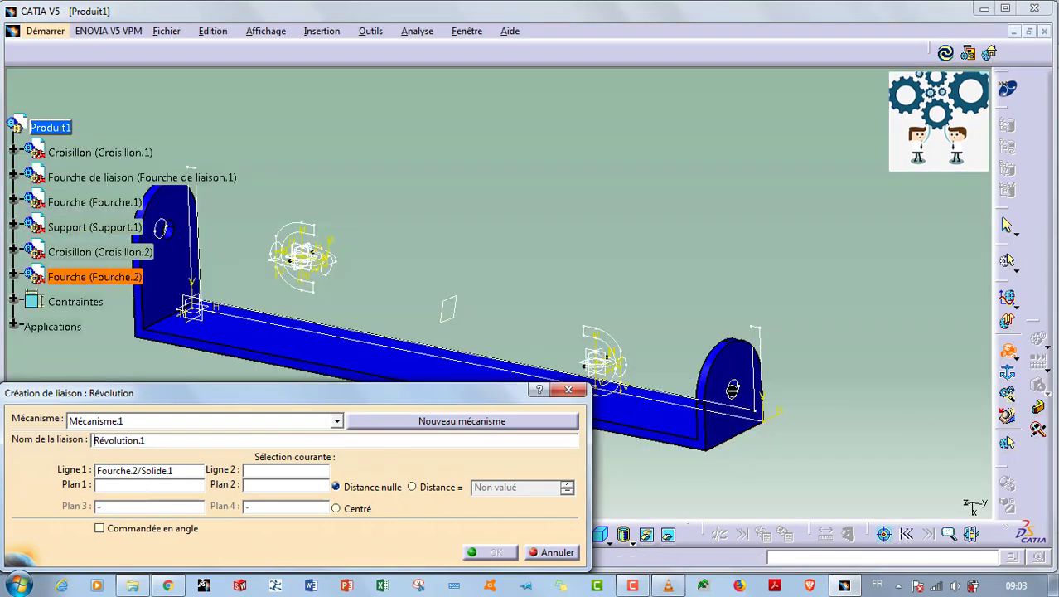
pyautogui.click(733, 386)
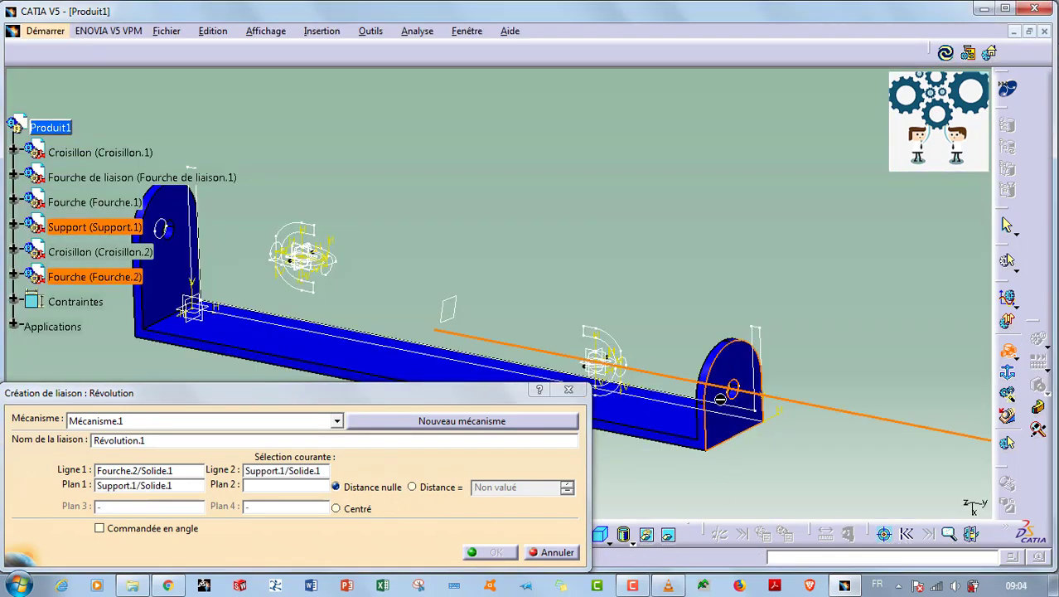
pyautogui.click(667, 536)
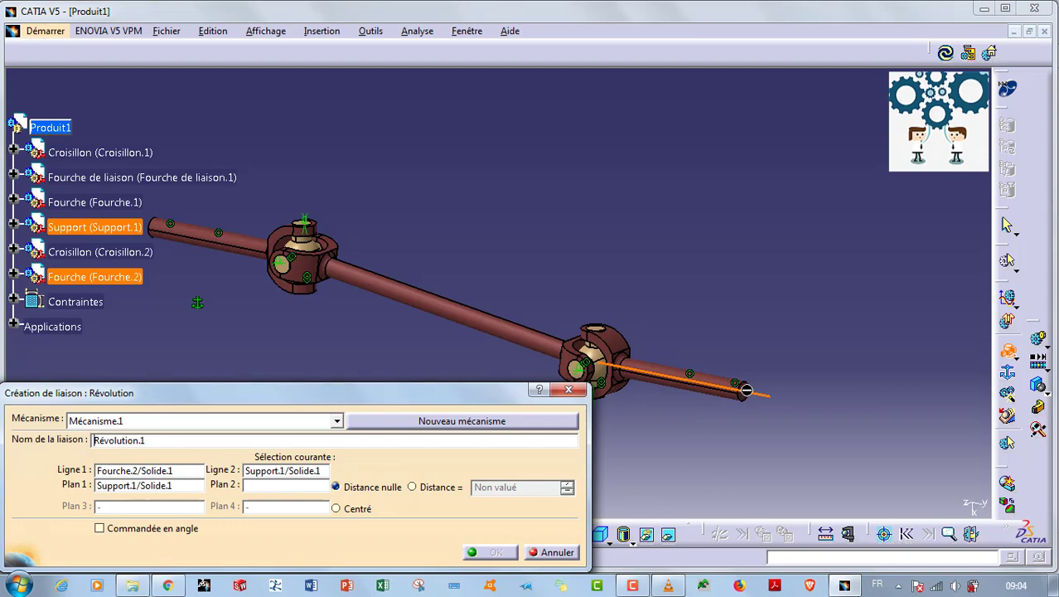
pyautogui.moveTo(747, 389); pyautogui.dragTo(630, 184, button='middle')
pyautogui.moveTo(703, 230); pyautogui.dragTo(327, 170, button='middle')
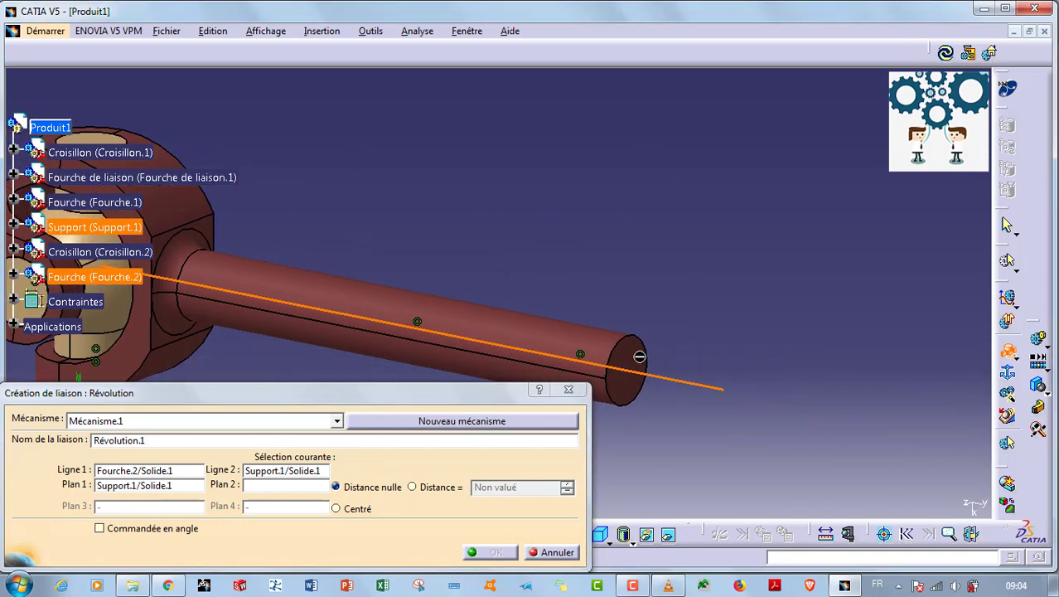
pyautogui.click(432, 490)
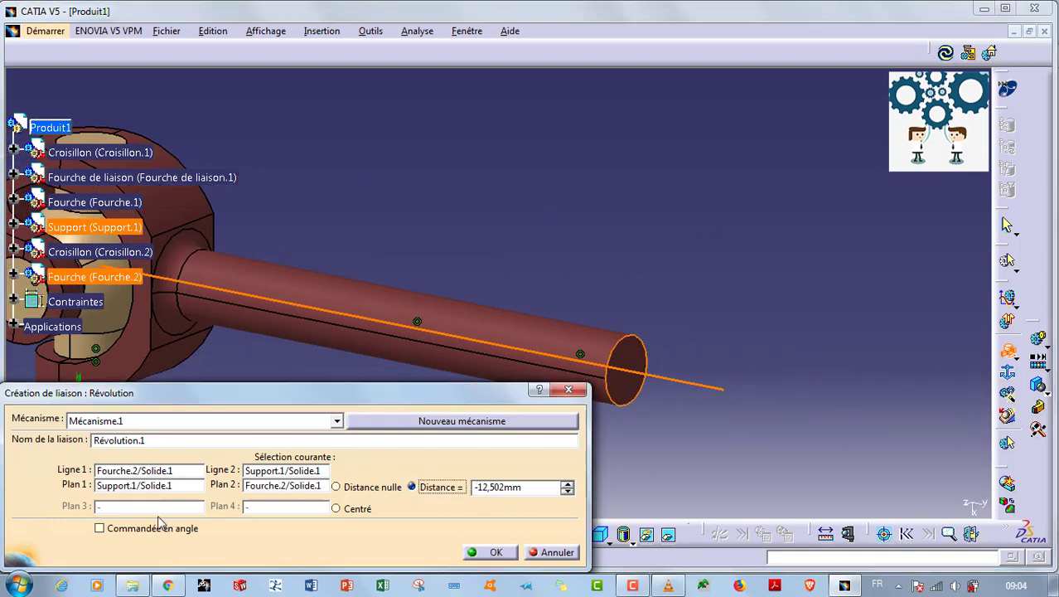
pyautogui.click(491, 553)
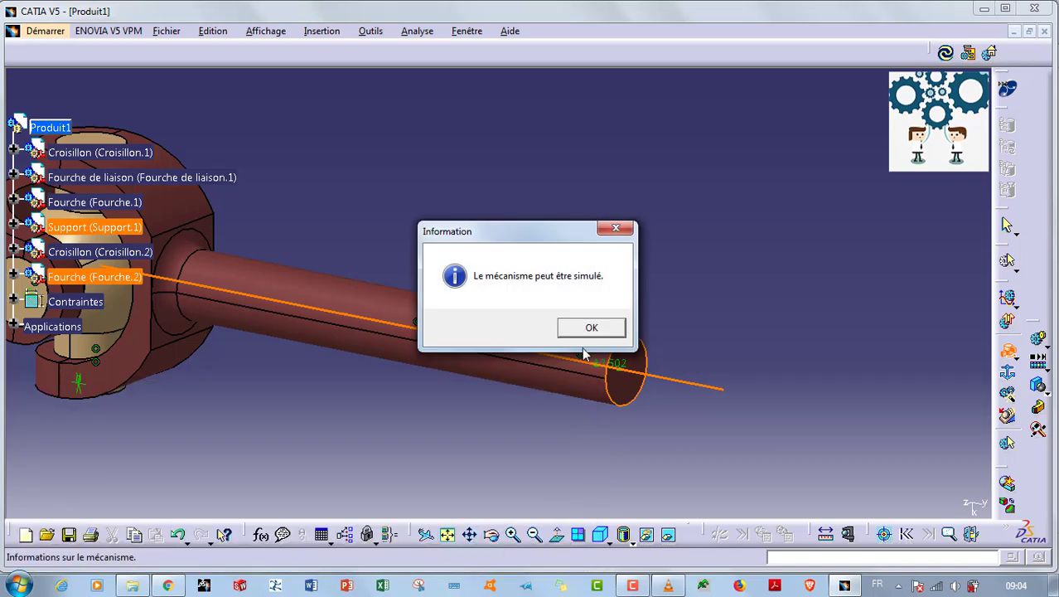
pyautogui.click(589, 330)
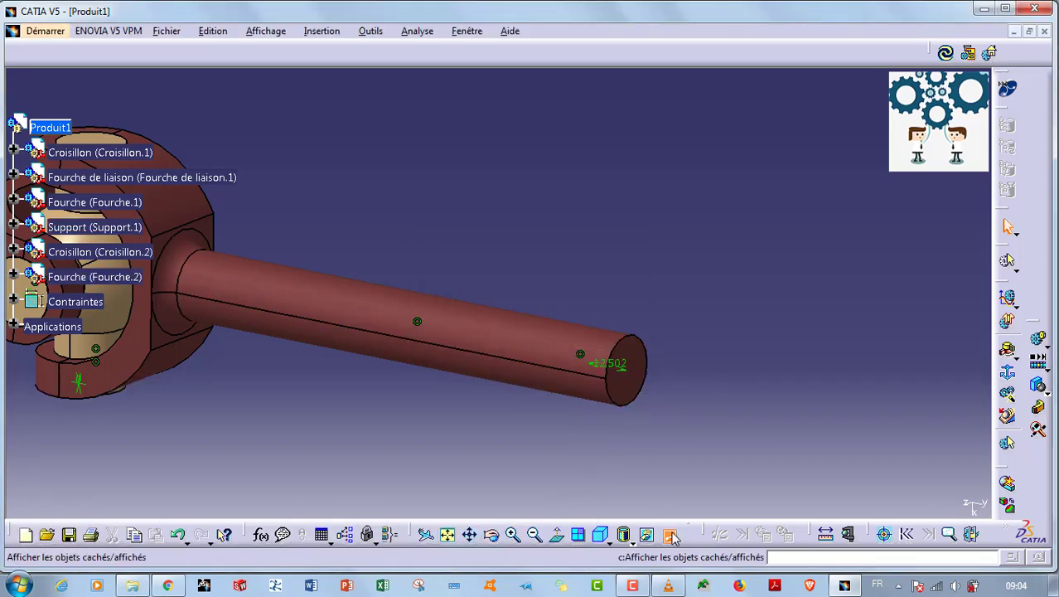
# Start a second revolute joint between Fourche.1's shaft axis and the axis of the Support's matching hole
pyautogui.click(671, 535)
pyautogui.click(672, 535)
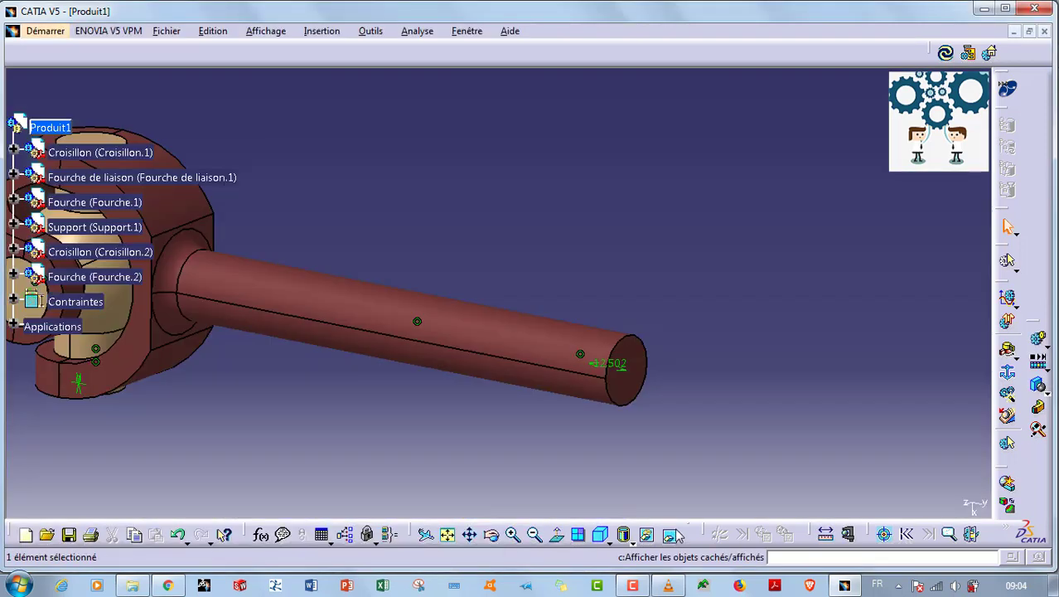
pyautogui.click(1007, 352)
pyautogui.moveTo(545, 273); pyautogui.dragTo(593, 245, button='middle')
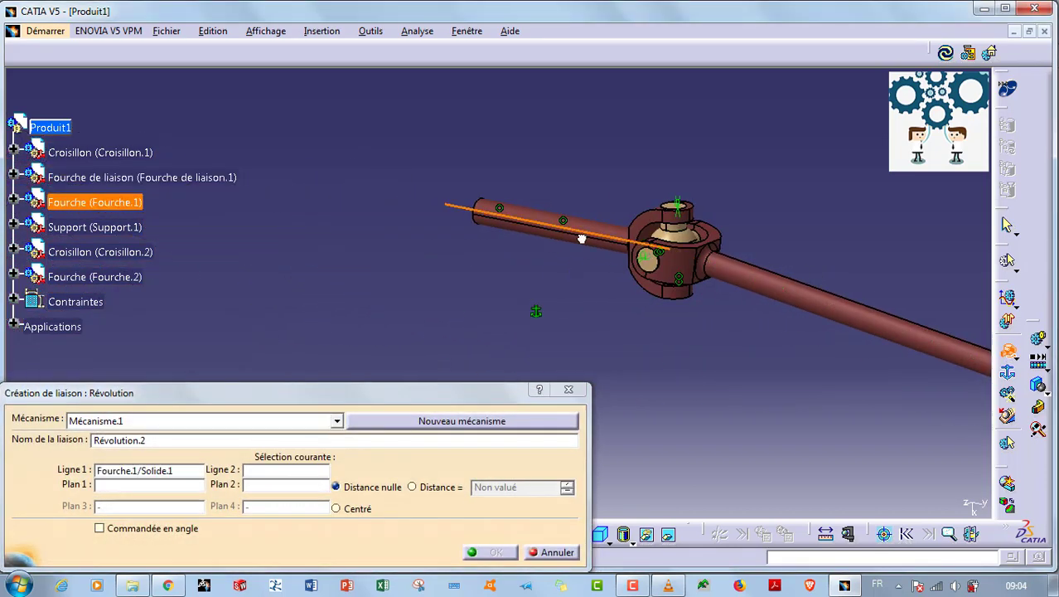
pyautogui.click(655, 529)
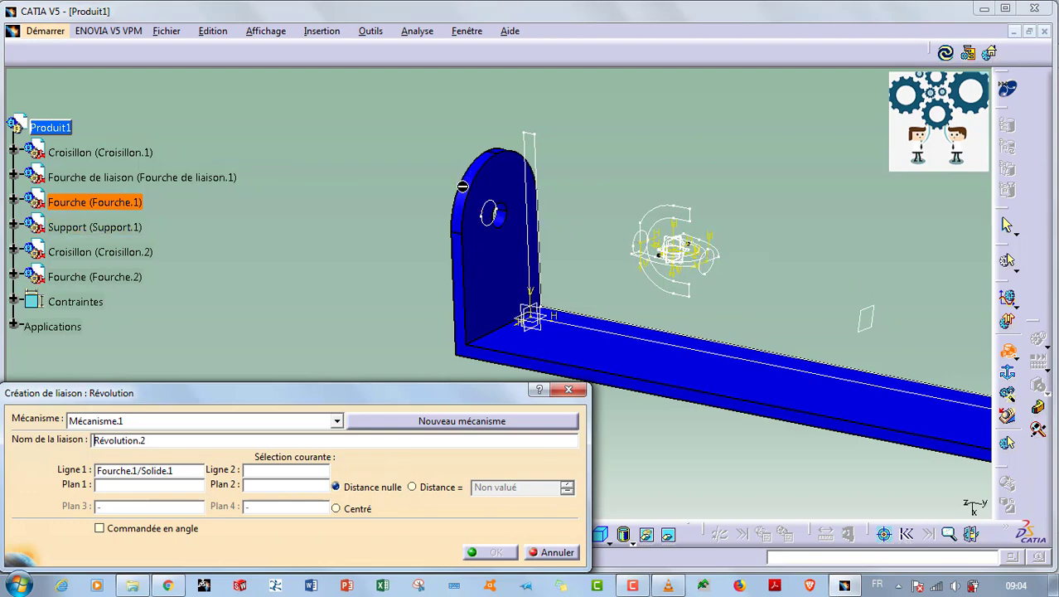
pyautogui.click(487, 214)
pyautogui.moveTo(488, 214); pyautogui.dragTo(466, 246, button='middle')
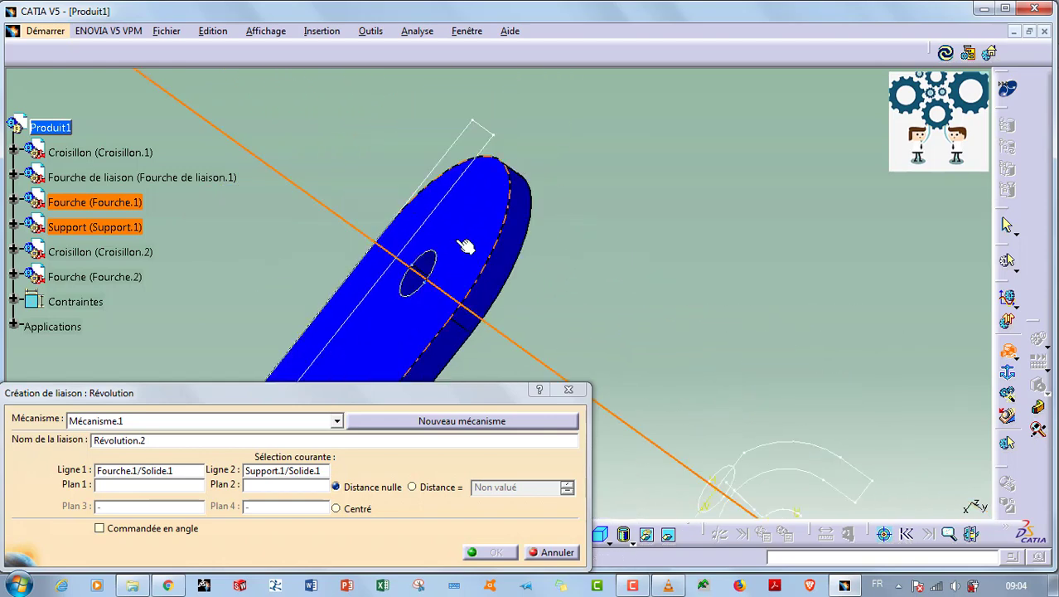
# Complete the joint with the Support's outer face and Fourche.1's end face as planes, using the Distance option
pyautogui.click(670, 535)
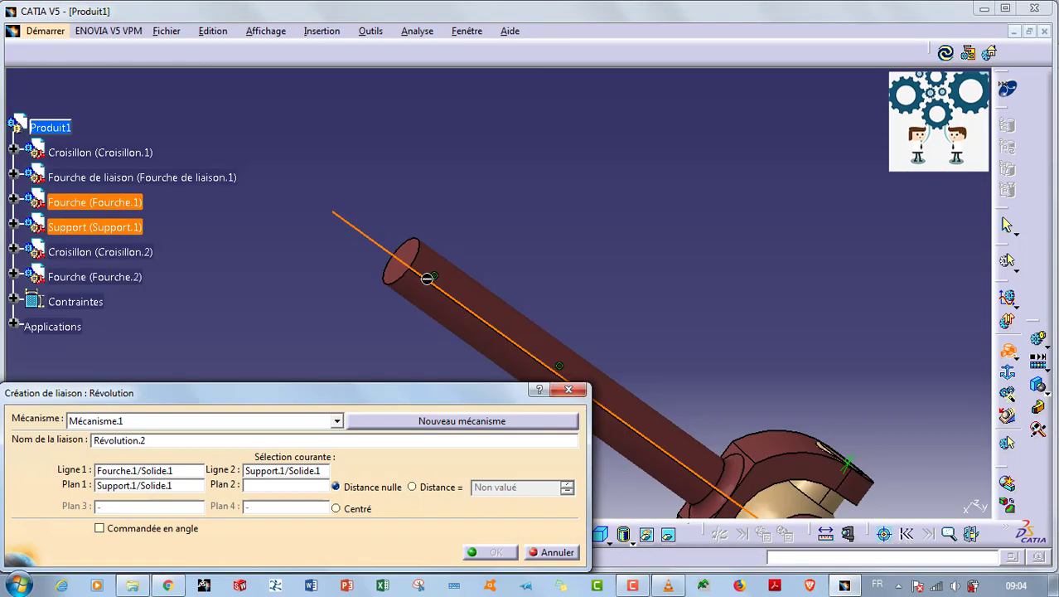
pyautogui.click(410, 255)
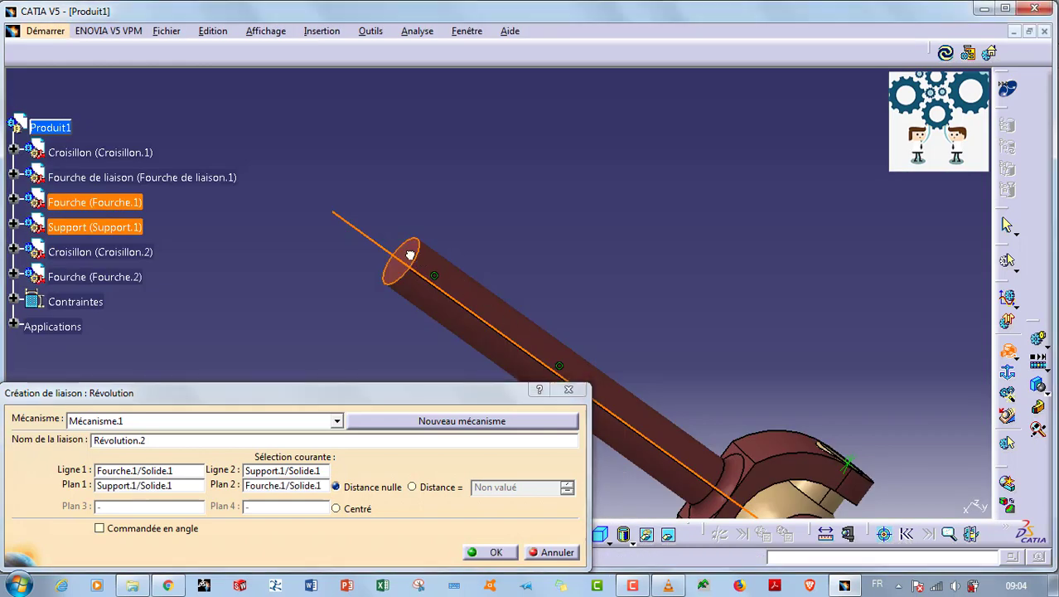
pyautogui.click(414, 487)
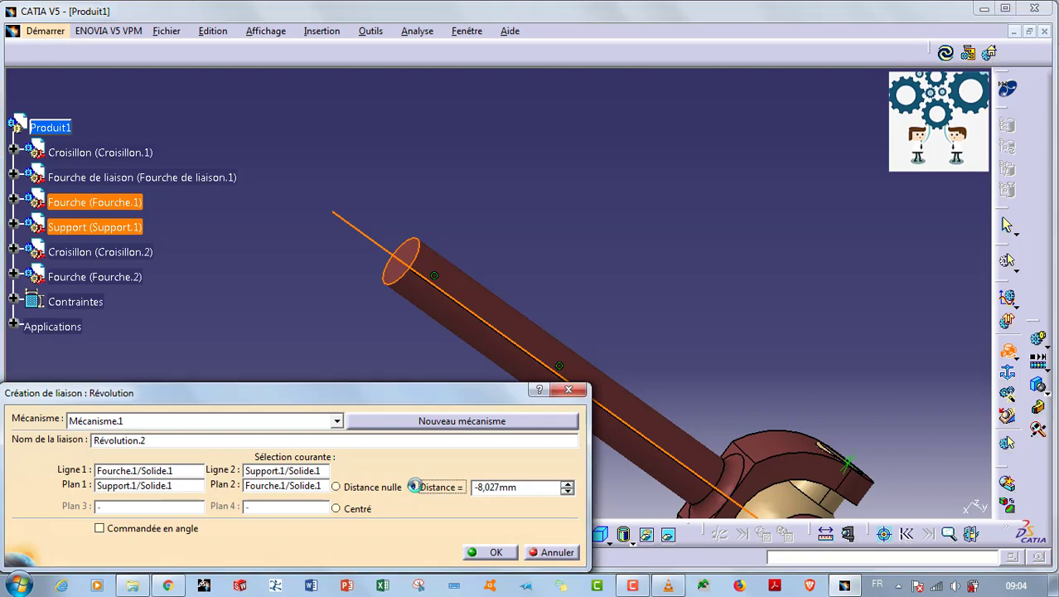
pyautogui.click(489, 552)
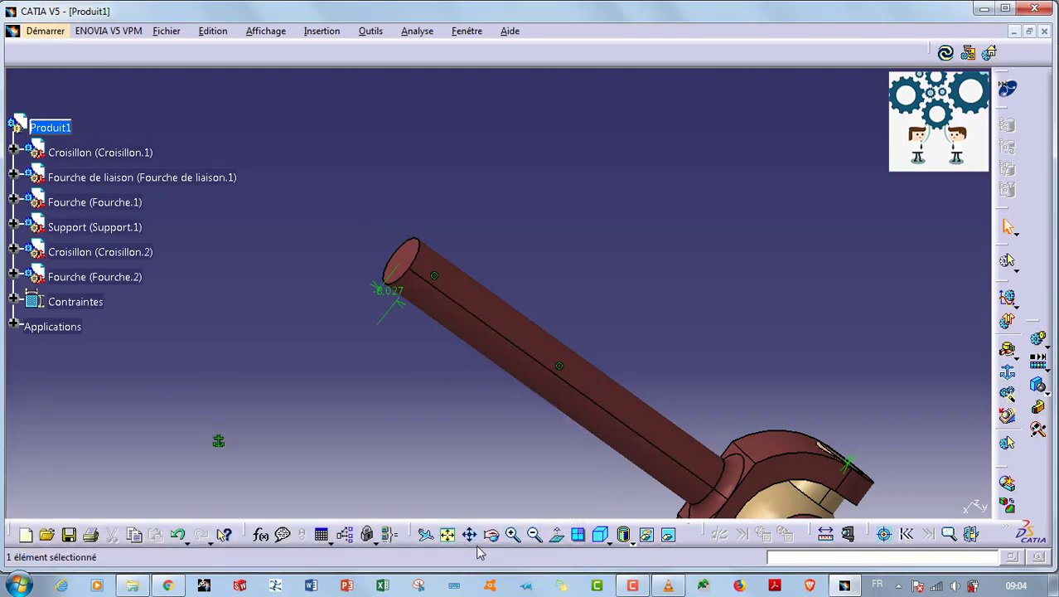
# Bring the hidden Support back into the visible space
pyautogui.click(669, 535)
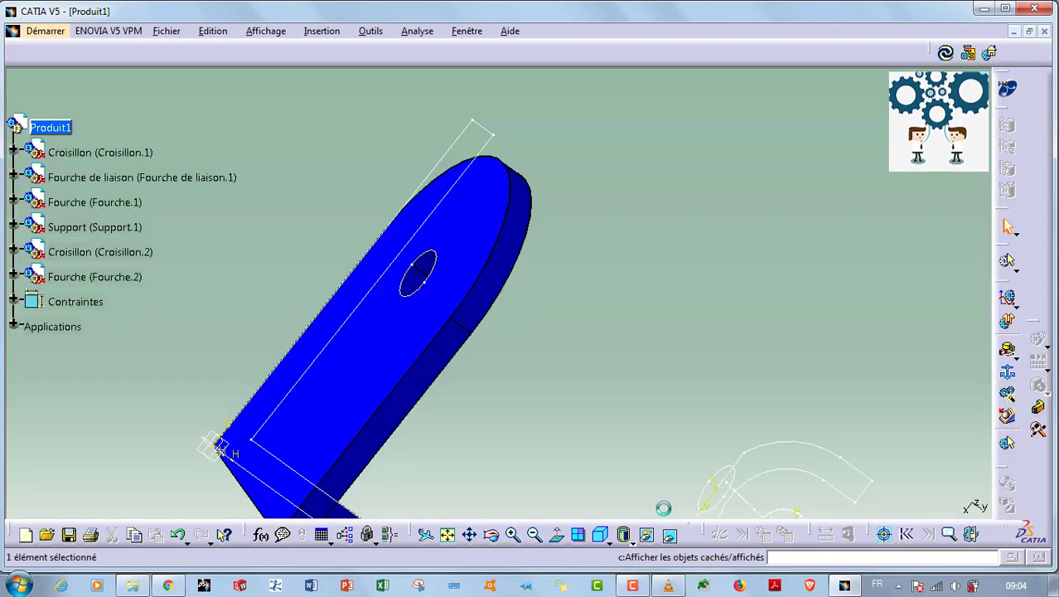
pyautogui.rightClick(445, 276)
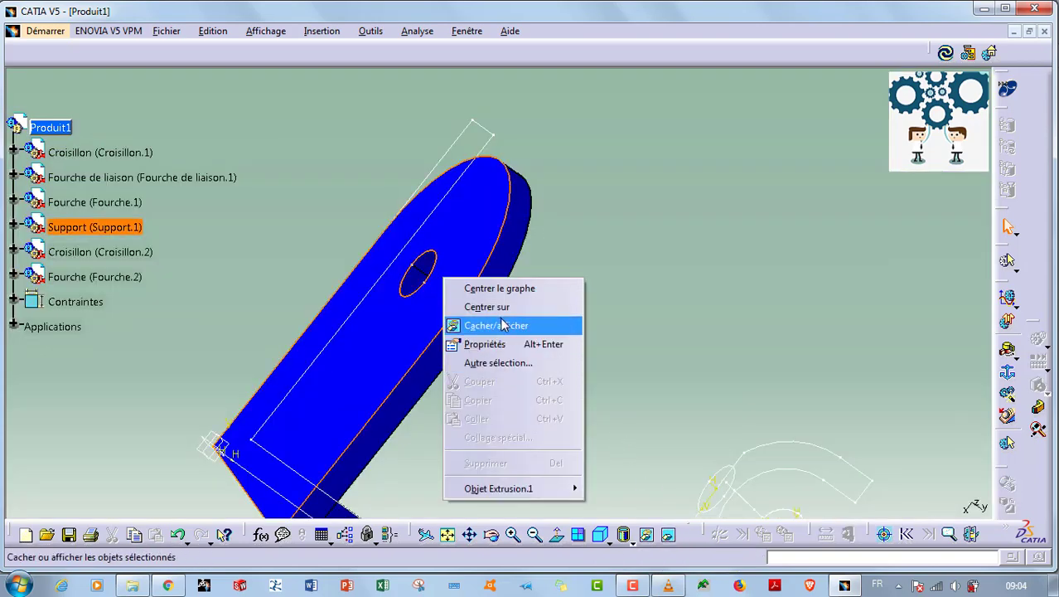
pyautogui.click(502, 324)
pyautogui.click(670, 534)
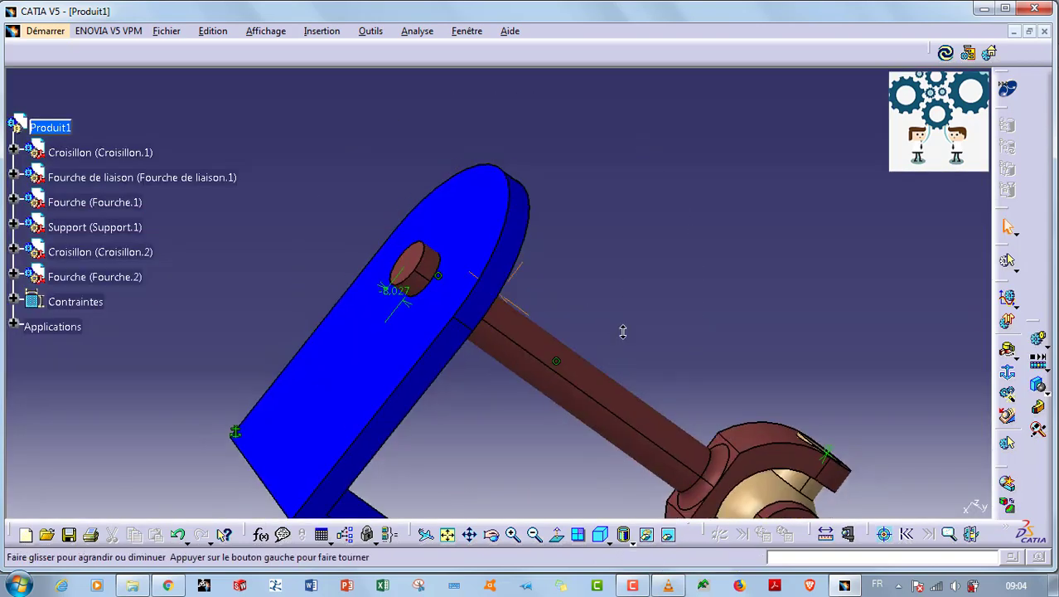
# Create a rigid joint between Fourche.1 and Croisillon.2
pyautogui.moveTo(622, 332); pyautogui.dragTo(426, 363, button='middle')
pyautogui.moveTo(748, 230); pyautogui.dragTo(555, 284, button='middle')
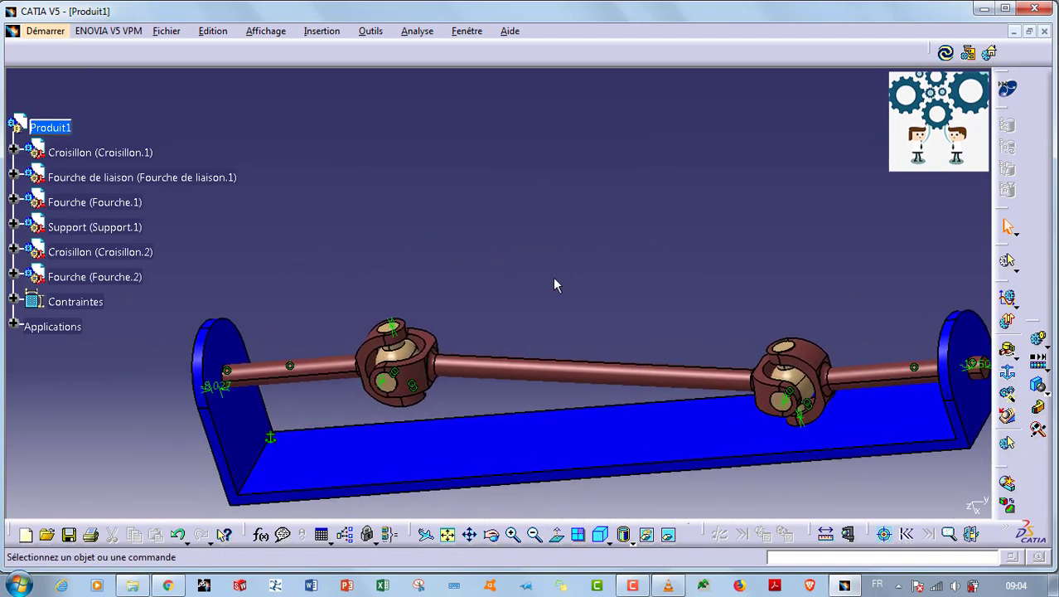
pyautogui.click(1009, 352)
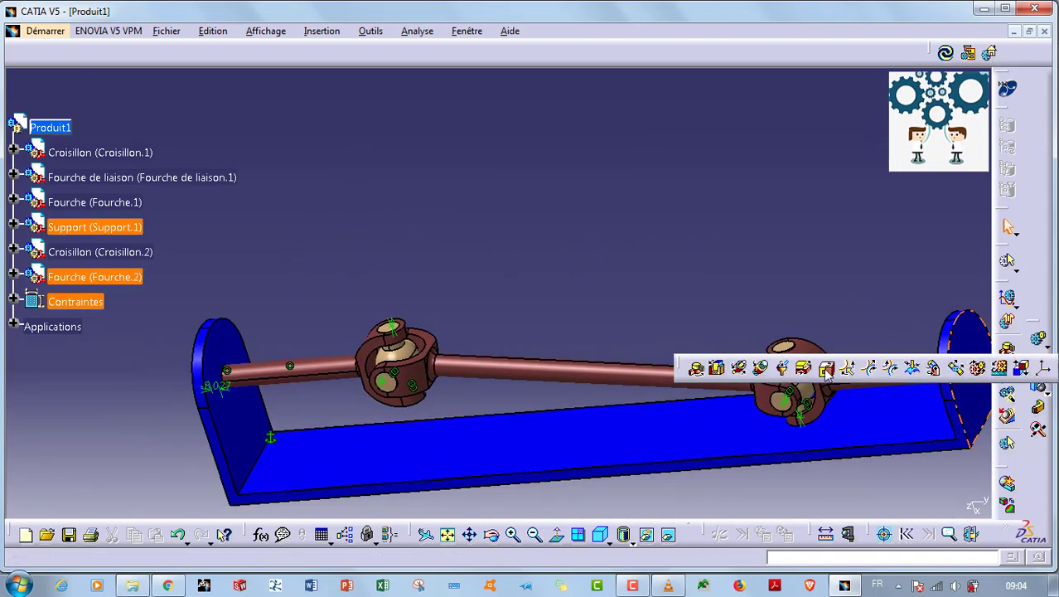
pyautogui.click(828, 368)
pyautogui.click(309, 380)
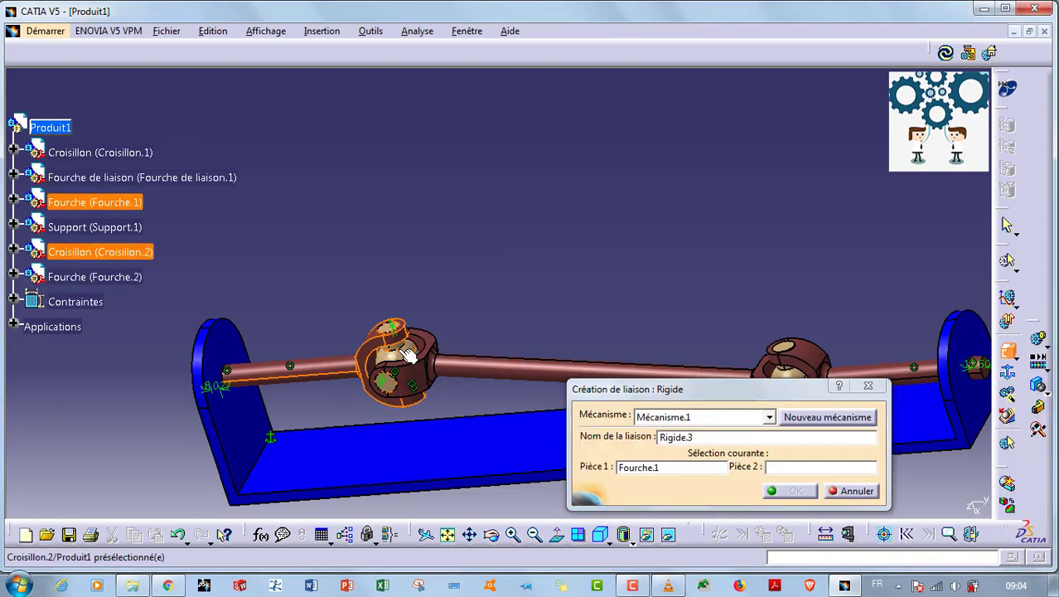
pyautogui.click(793, 490)
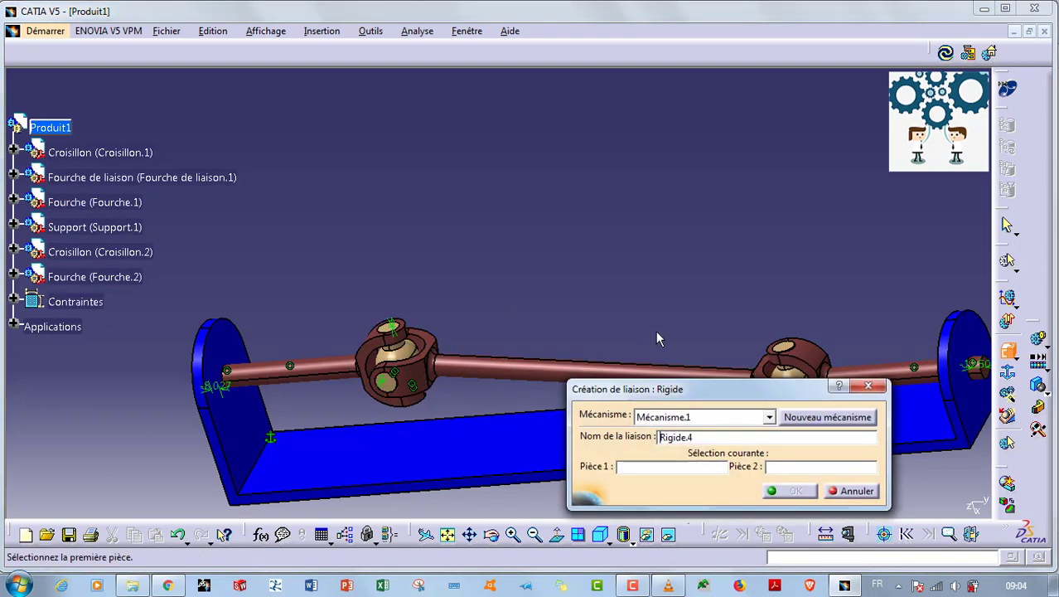
# Create a rigid joint between Croisillon.1 and Fourche.2, and end the rigid joint command
pyautogui.moveTo(663, 342); pyautogui.dragTo(452, 313, button='middle')
pyautogui.click(462, 311)
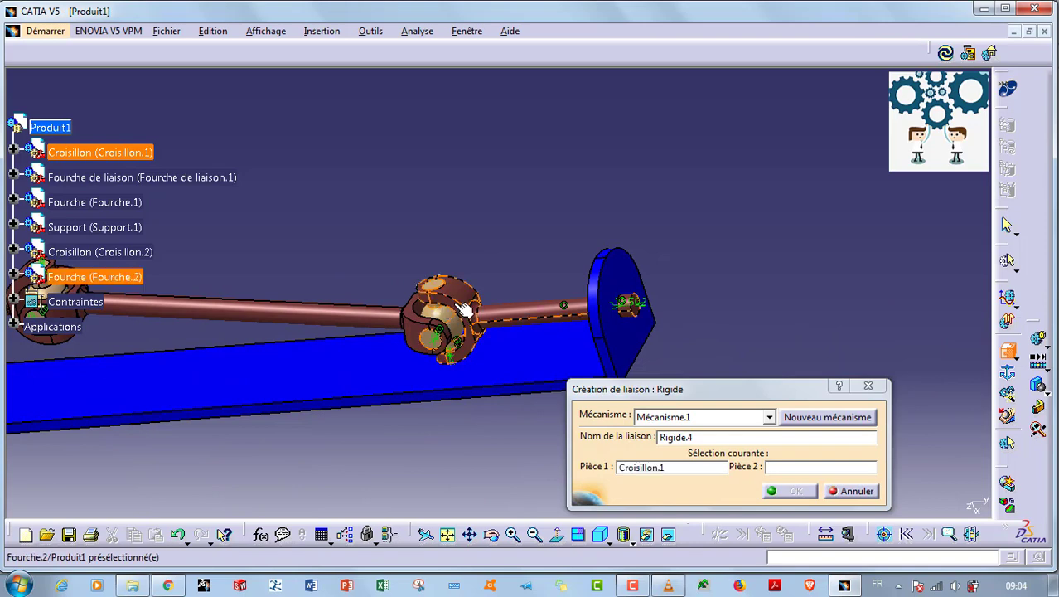
pyautogui.click(785, 490)
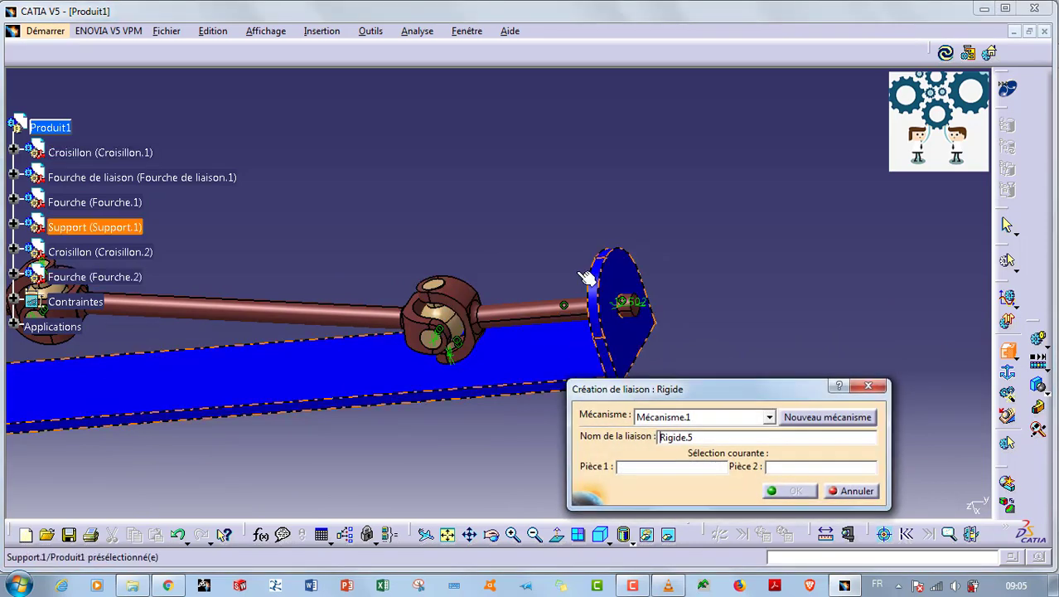
pyautogui.click(867, 386)
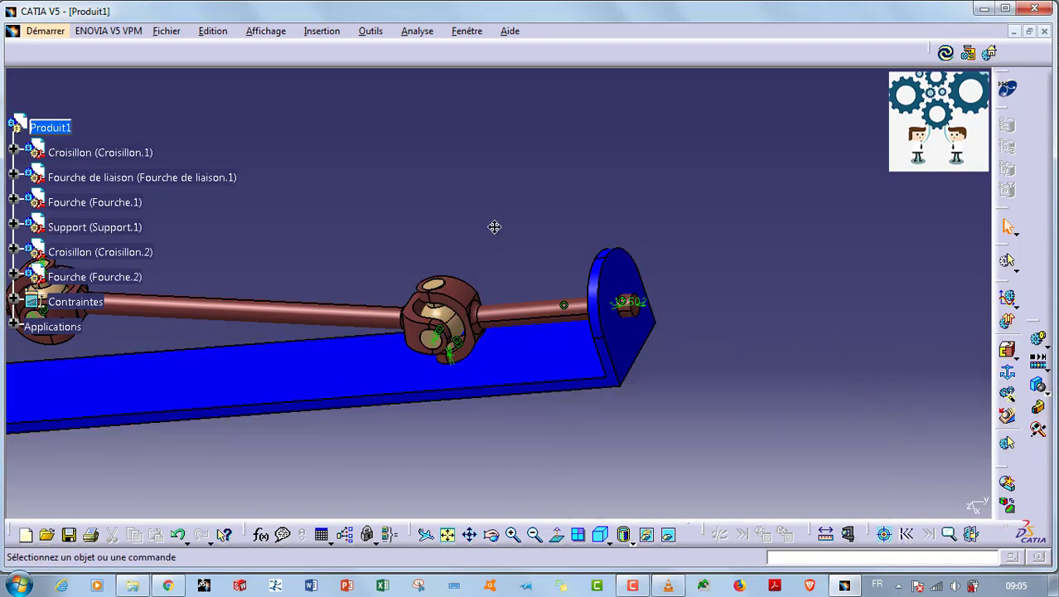
# Expand Mécanisme.1 in the specification tree to review its joints
pyautogui.moveTo(494, 226); pyautogui.dragTo(477, 261, button='middle')
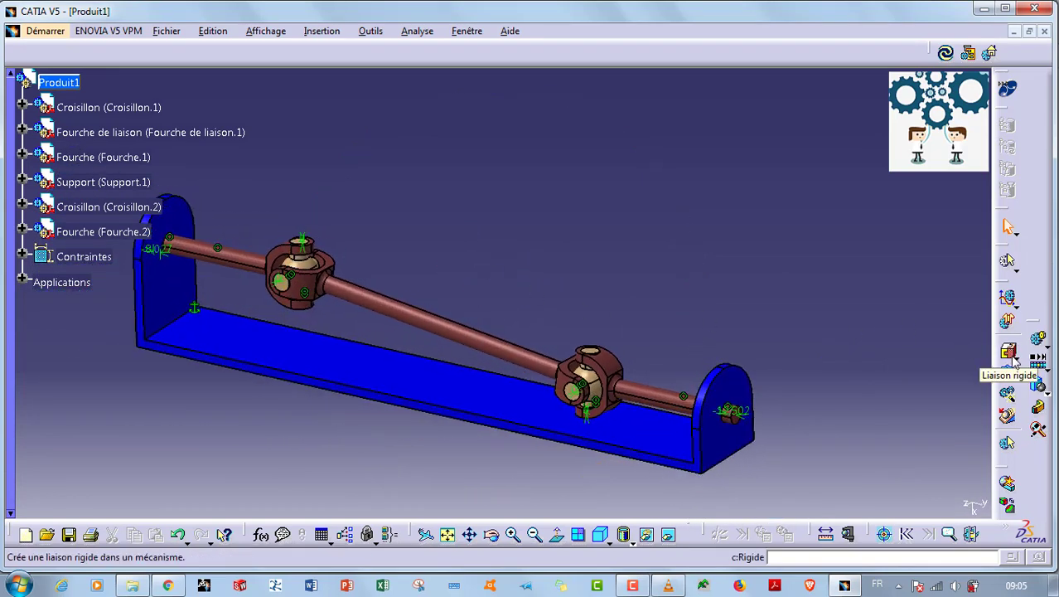
pyautogui.click(1017, 360)
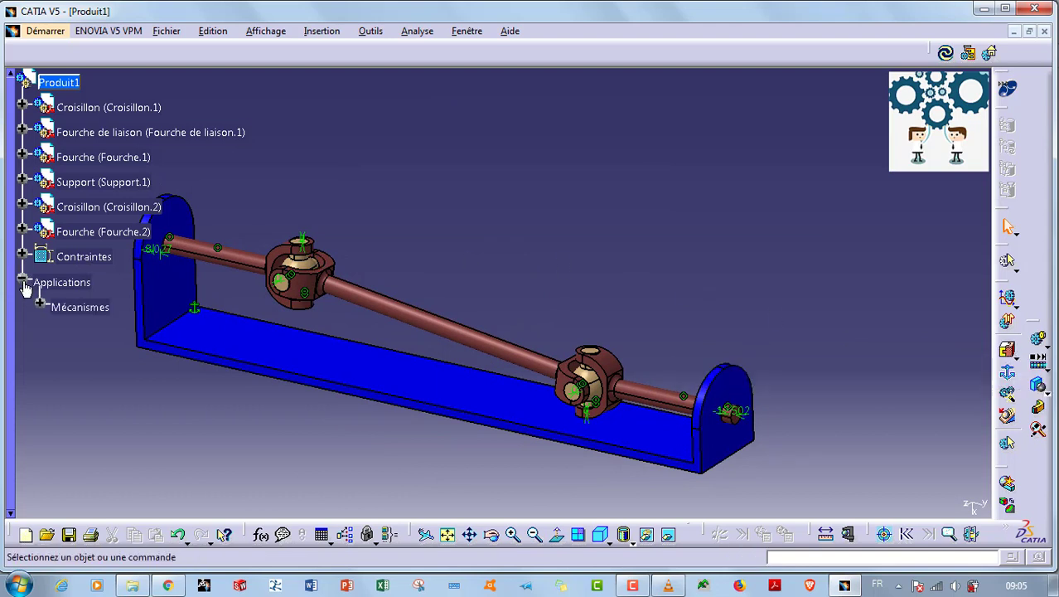
pyautogui.click(58, 329)
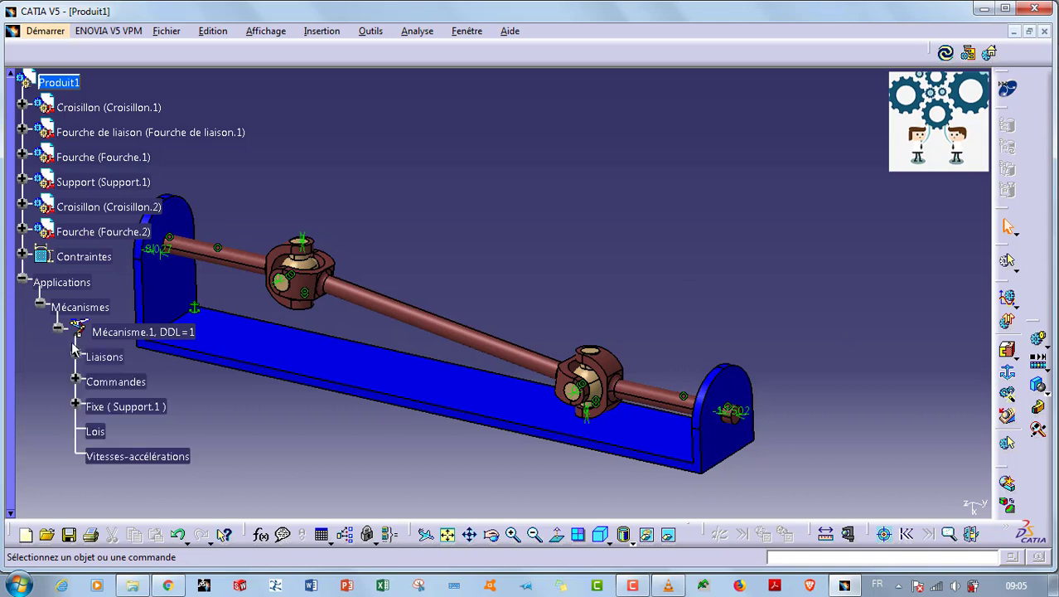
pyautogui.click(75, 356)
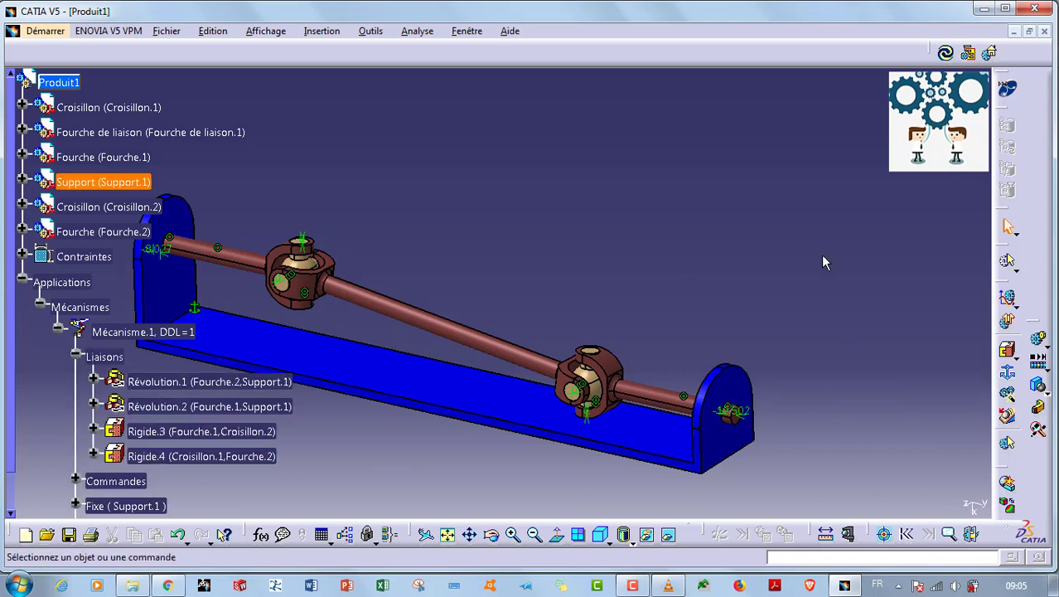
pyautogui.click(1013, 357)
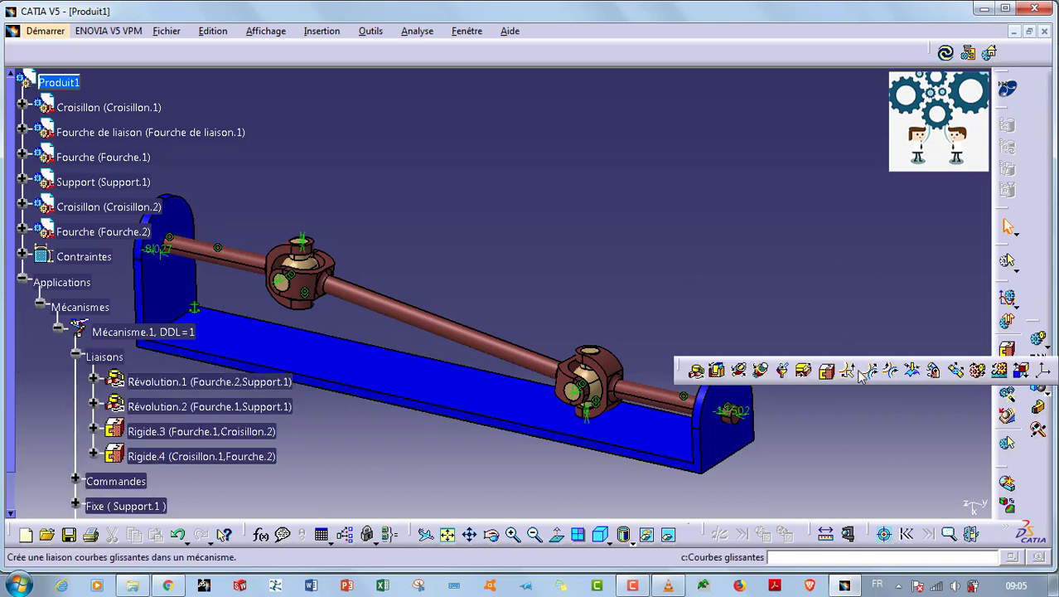
pyautogui.click(957, 372)
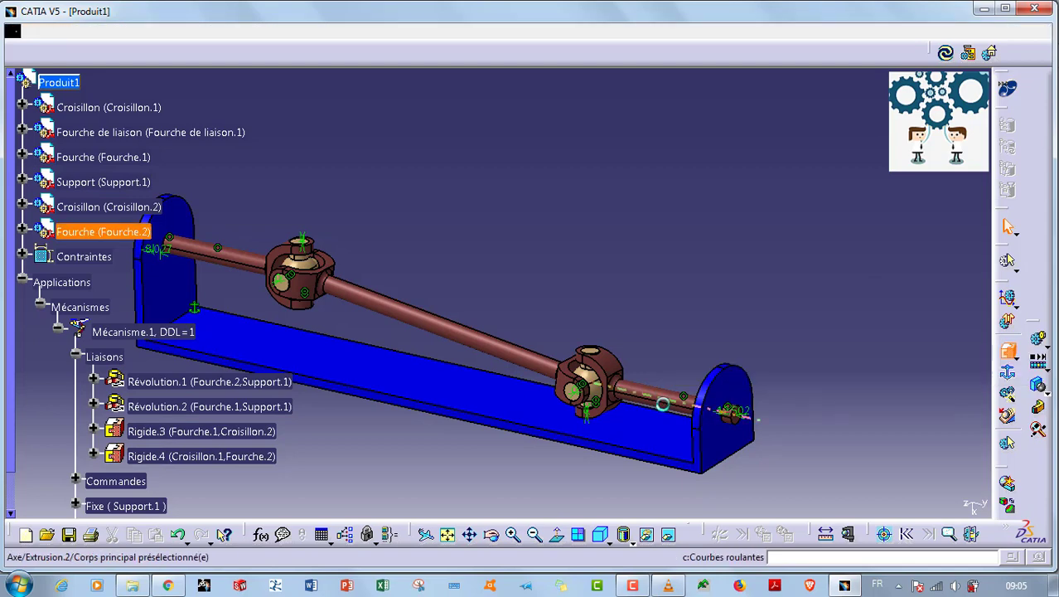
pyautogui.click(673, 400)
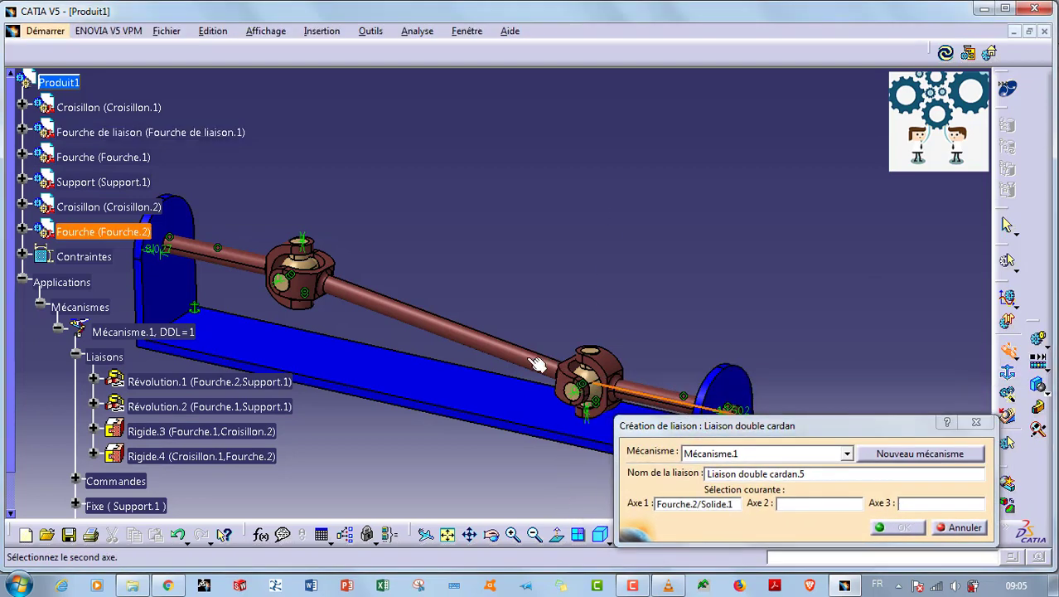
pyautogui.click(293, 285)
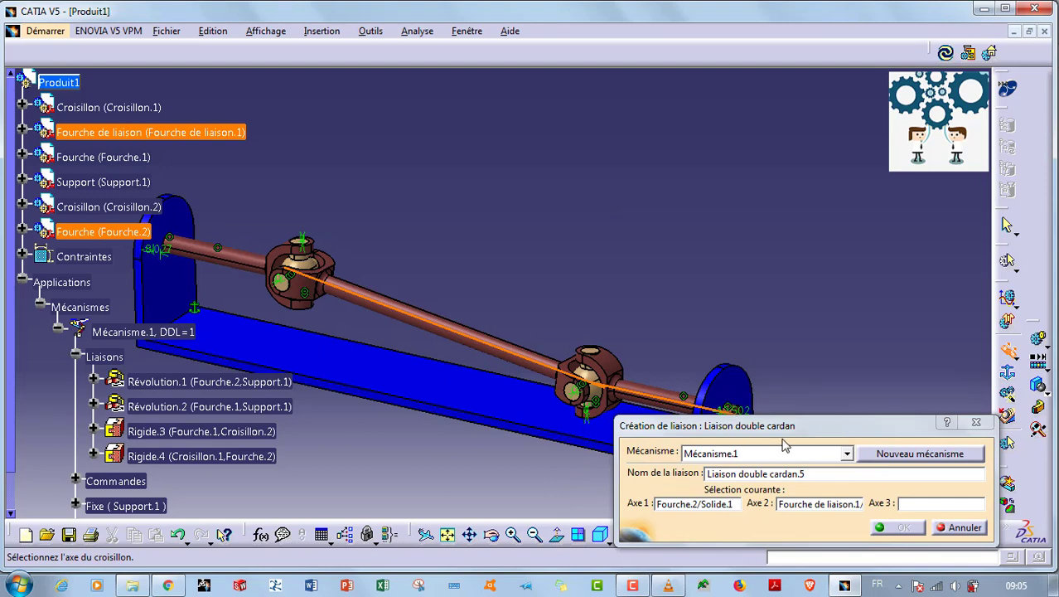
pyautogui.click(978, 424)
# Create a U joint between the axes of Fourche.2 and Fourche de liaison.1, with the cross direction normal to axis 2
pyautogui.click(1009, 372)
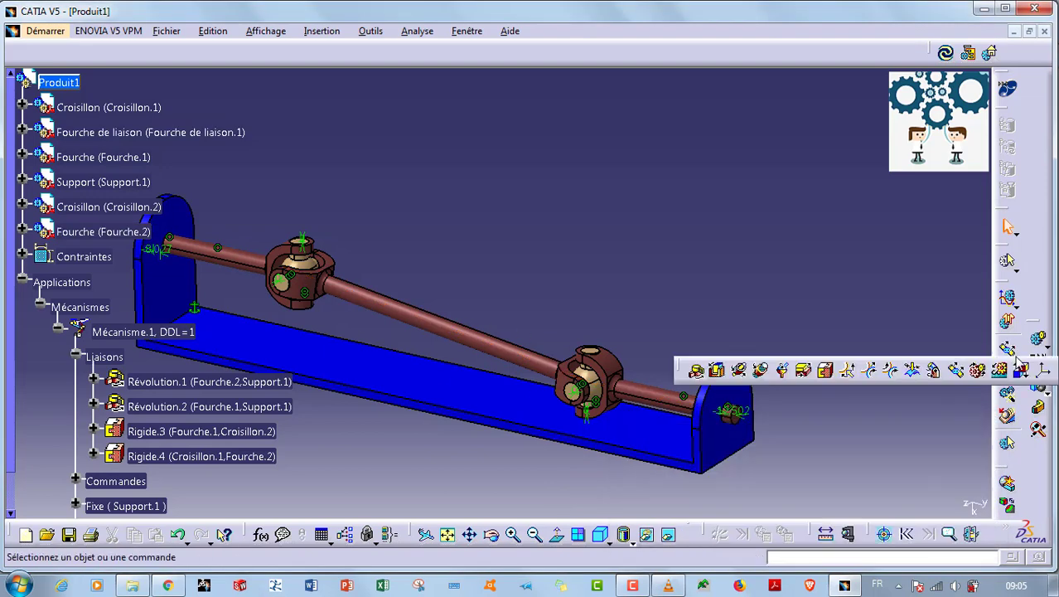
pyautogui.click(934, 374)
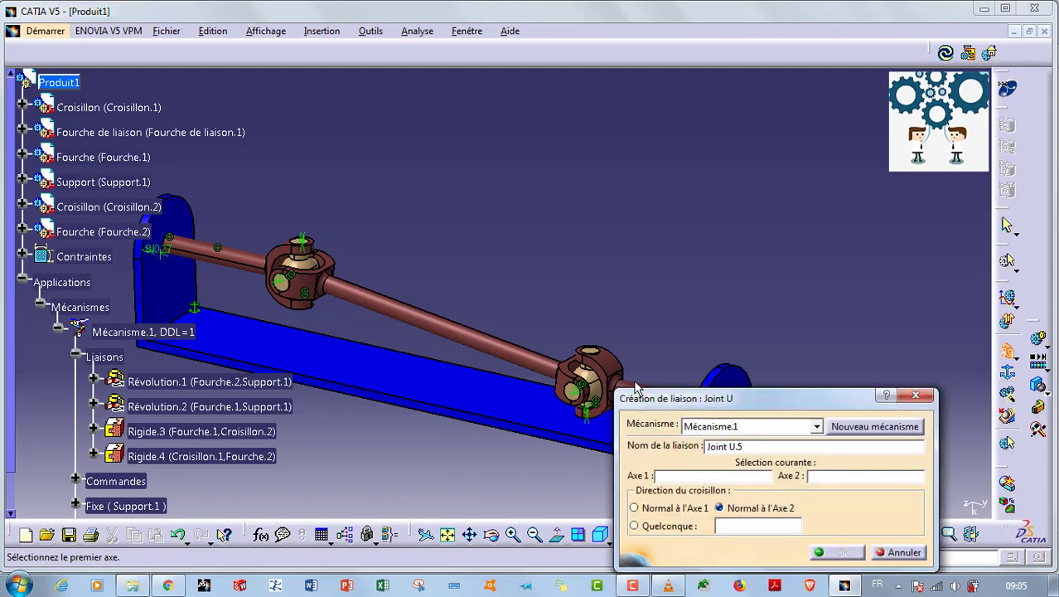
pyautogui.click(601, 383)
pyautogui.moveTo(712, 317); pyautogui.dragTo(492, 286, button='middle')
pyautogui.click(842, 553)
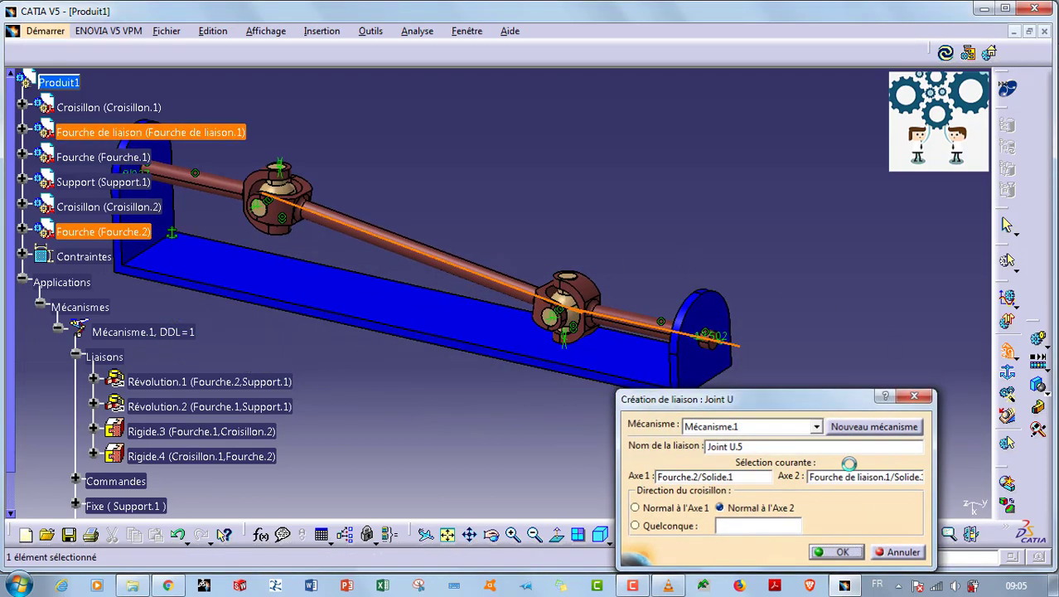
# Create a U joint between the axes of Fourche de liaison.1 and Fourche.1, with the cross direction normal to axis 2
pyautogui.click(1008, 351)
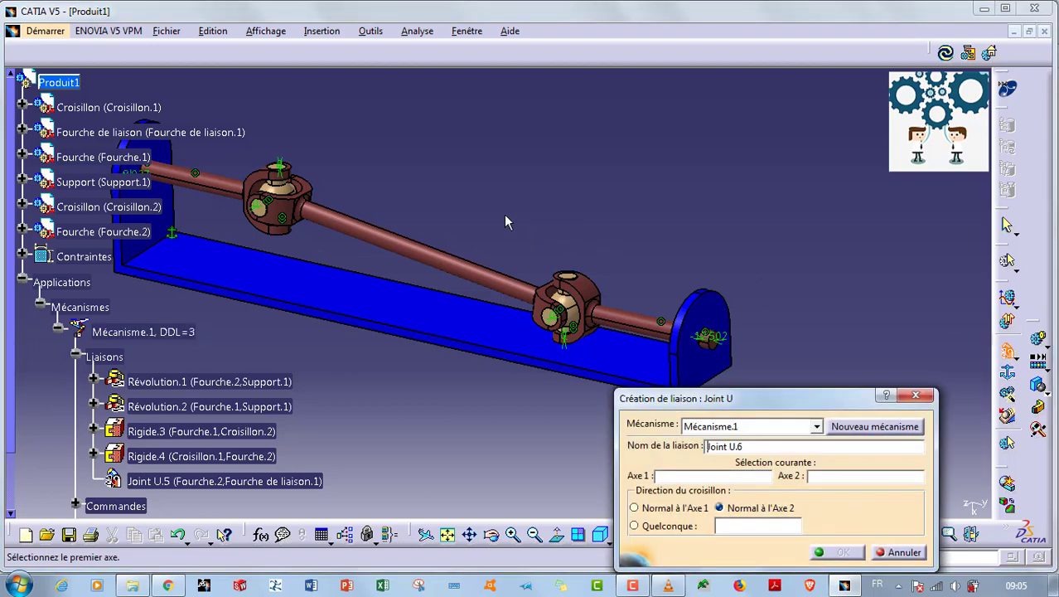
pyautogui.moveTo(597, 282); pyautogui.dragTo(679, 288, button='middle')
pyautogui.click(660, 308)
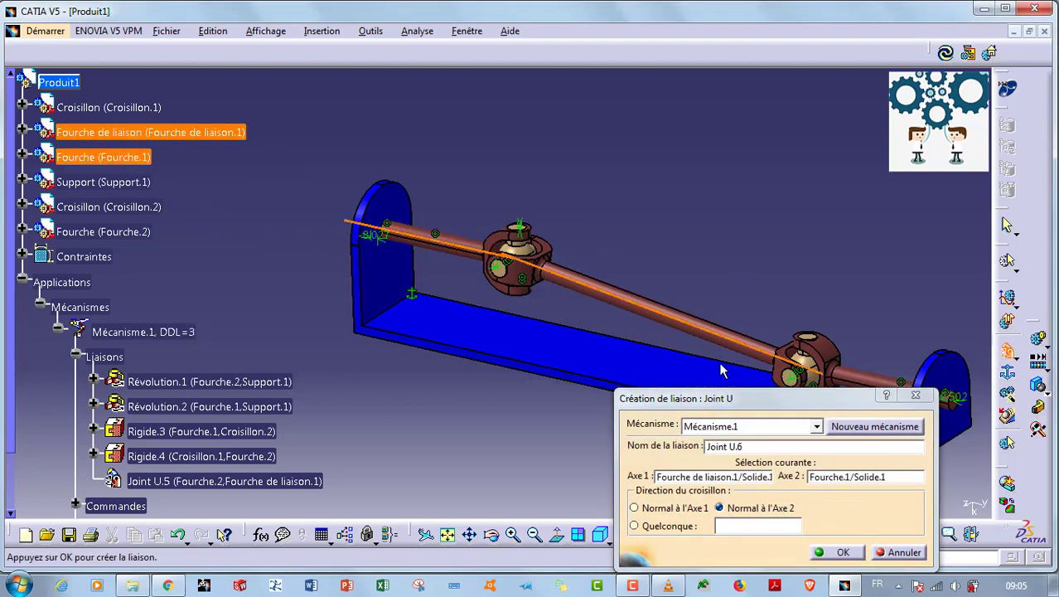
pyautogui.click(842, 553)
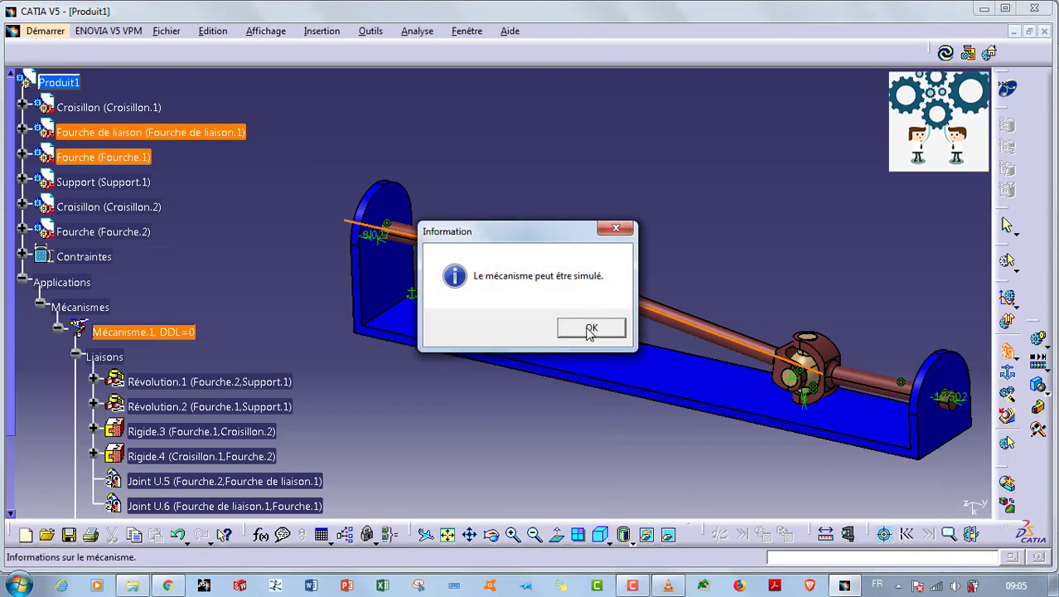
pyautogui.click(591, 331)
# Start a simulation of Mécanisme.1, move Commande.1 to 360, and insert that position into Expérience.1
pyautogui.moveTo(809, 197); pyautogui.dragTo(868, 201, button='middle')
pyautogui.click(1041, 342)
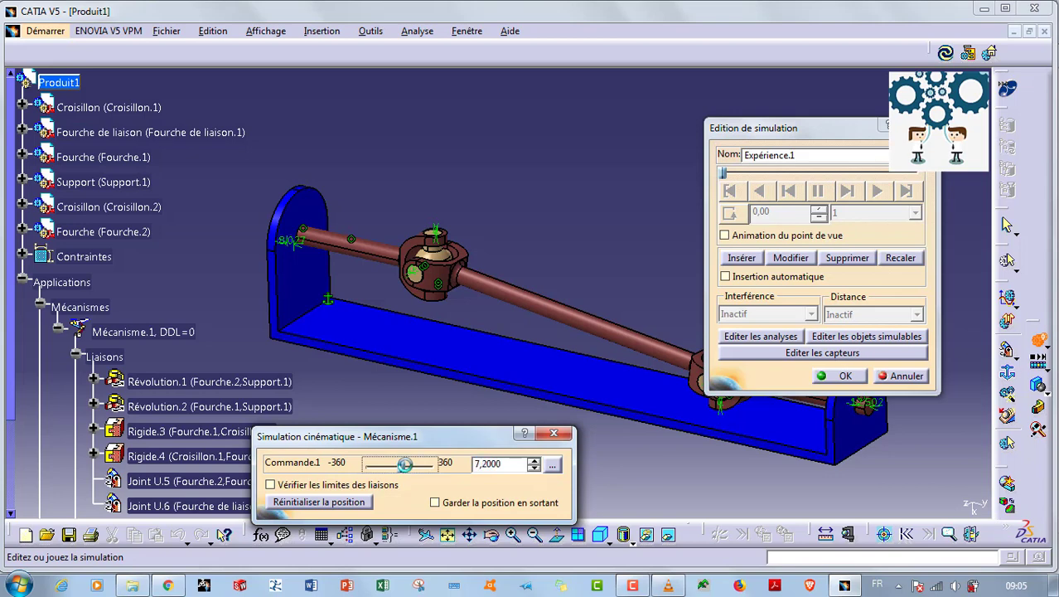
pyautogui.moveTo(405, 464); pyautogui.dragTo(435, 465)
pyautogui.click(739, 260)
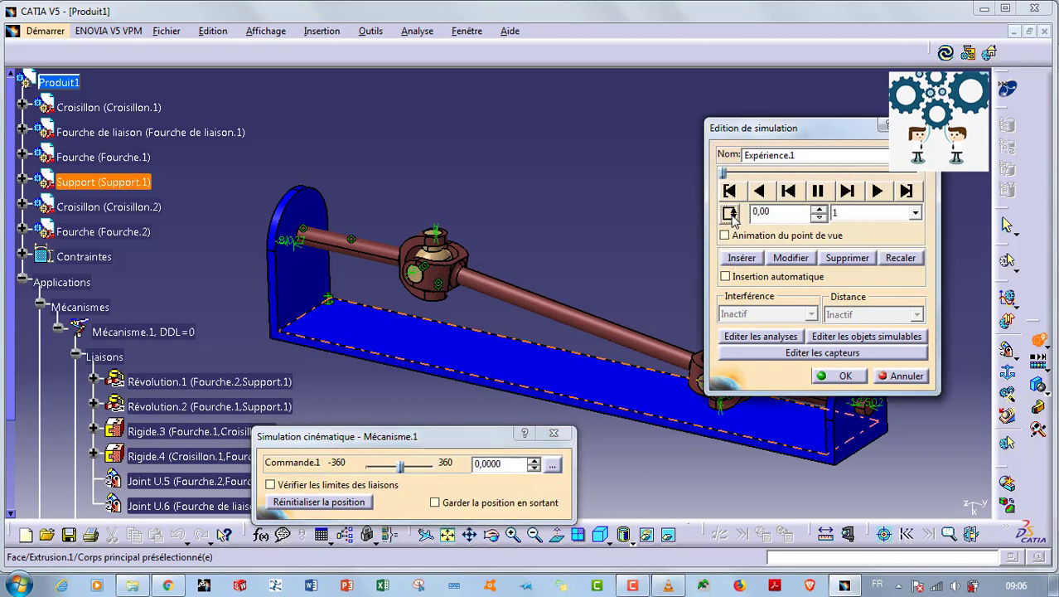
# Play Expérience.1 in a continuous loop with an interpolation step of 0.01
pyautogui.click(916, 213)
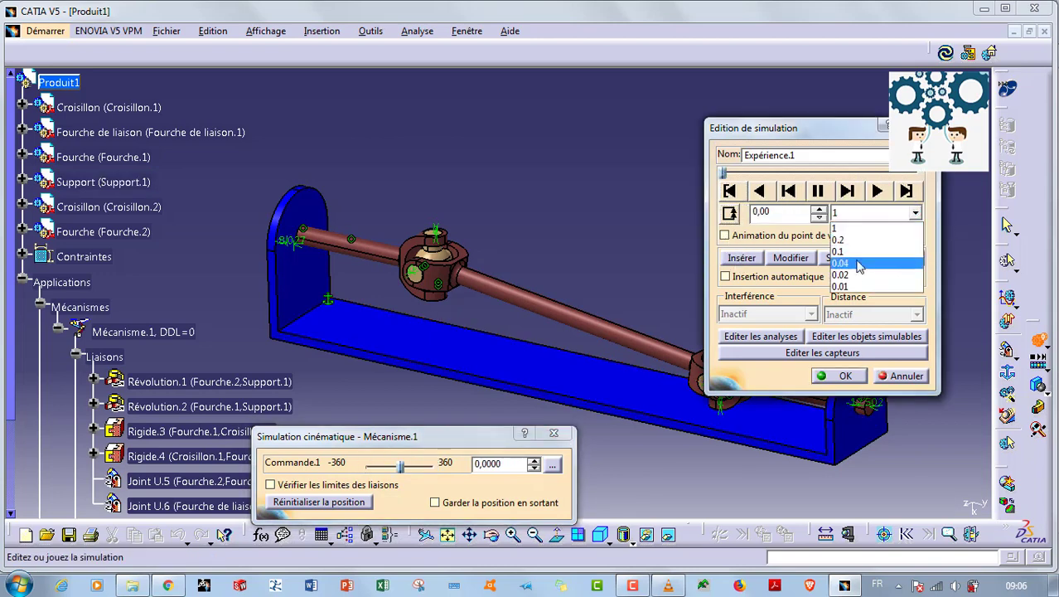
pyautogui.click(846, 286)
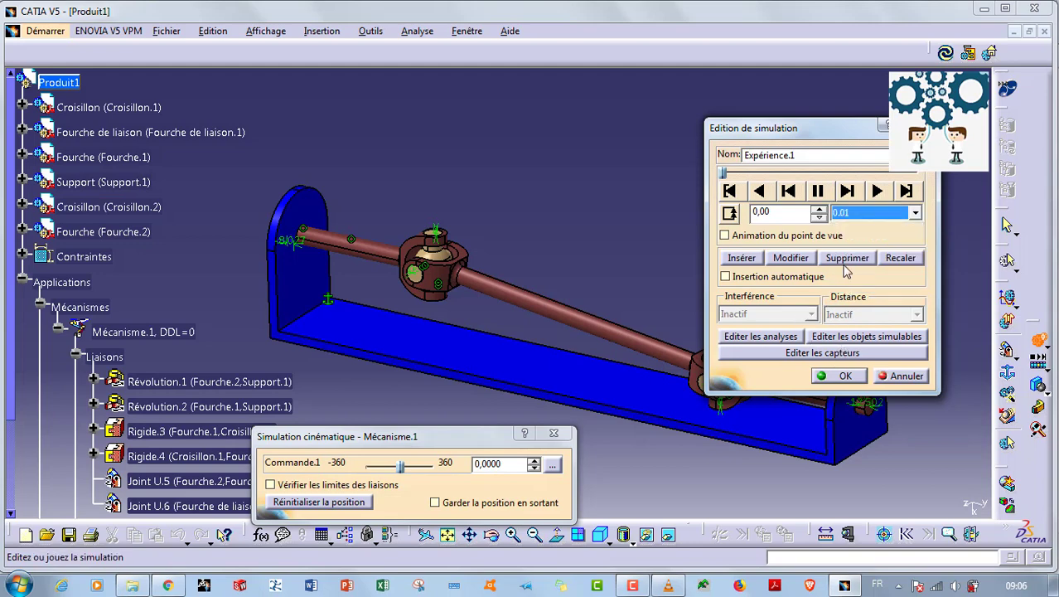
pyautogui.click(877, 192)
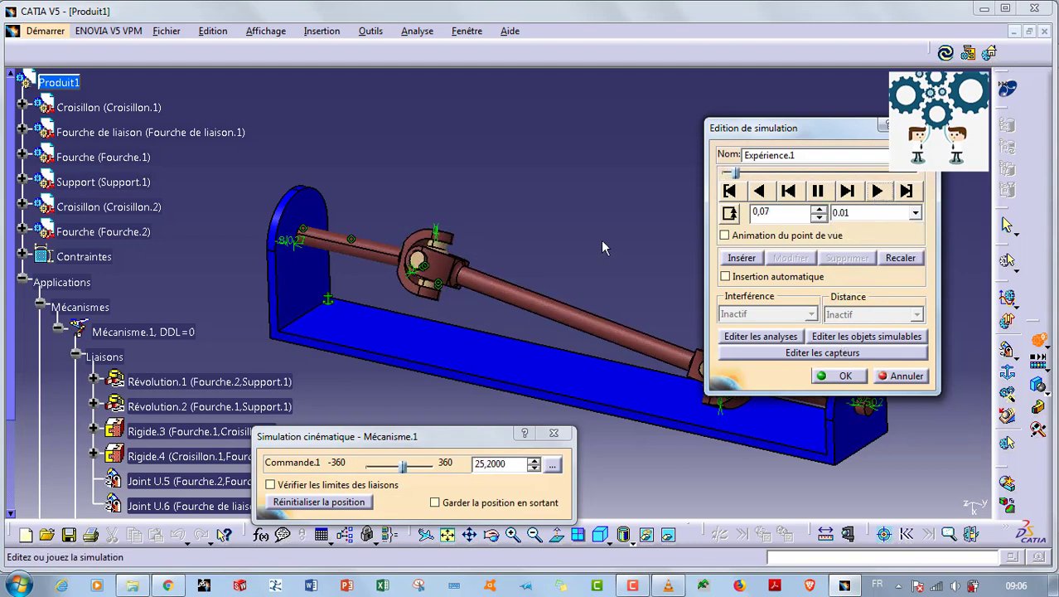
pyautogui.moveTo(601, 240); pyautogui.dragTo(494, 282, button='middle')
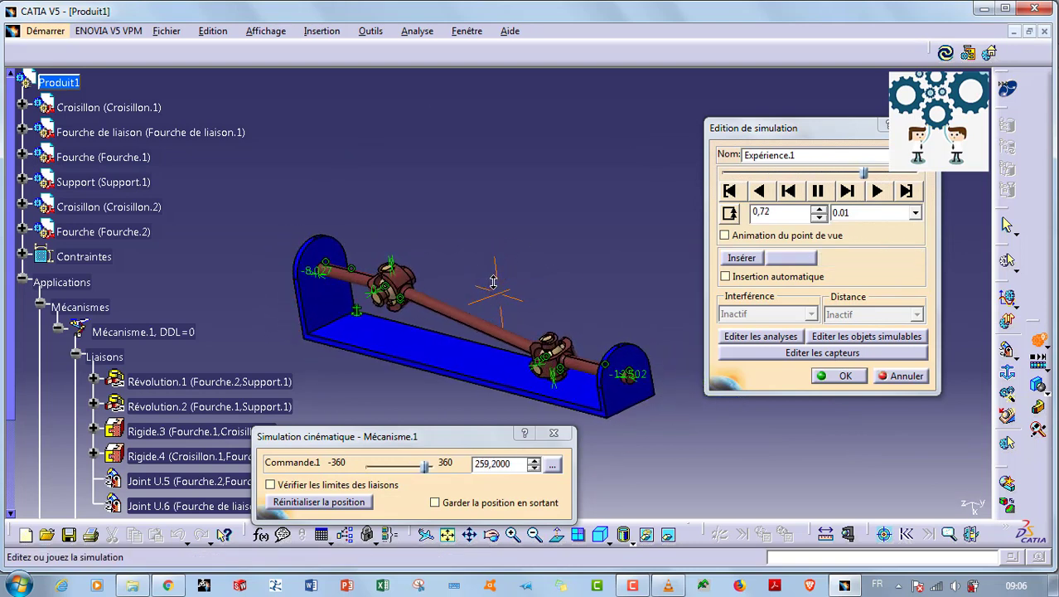
# Set the simulation's interpolation step to 0.04 and hide the assembly constraints
pyautogui.click(915, 213)
pyautogui.click(871, 263)
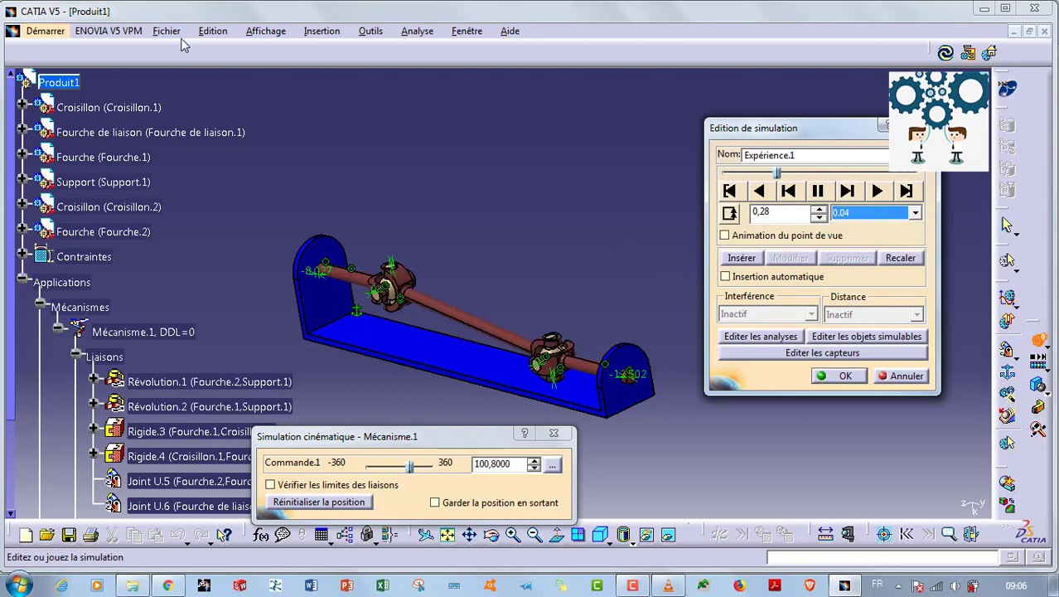
pyautogui.rightClick(86, 258)
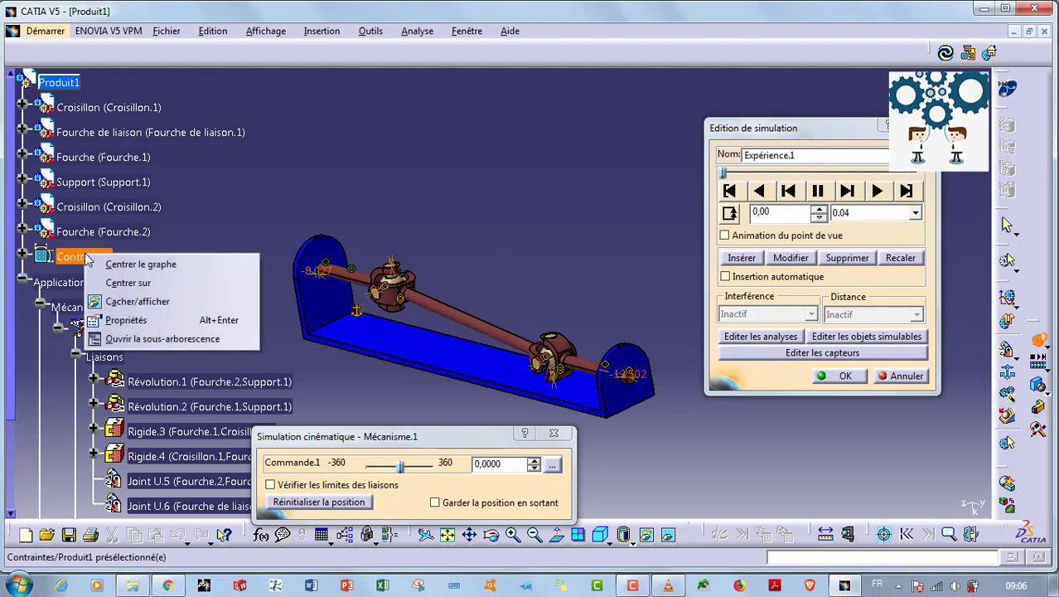
pyautogui.click(124, 302)
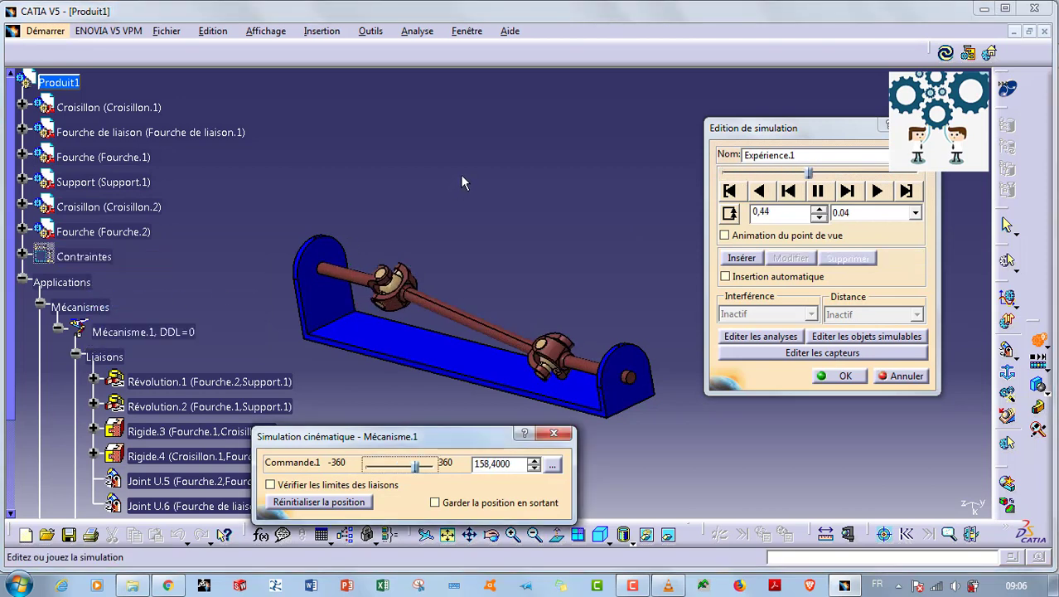
# Examine the running mechanism in the standard front and back views
pyautogui.moveTo(460, 175); pyautogui.dragTo(499, 196, button='middle')
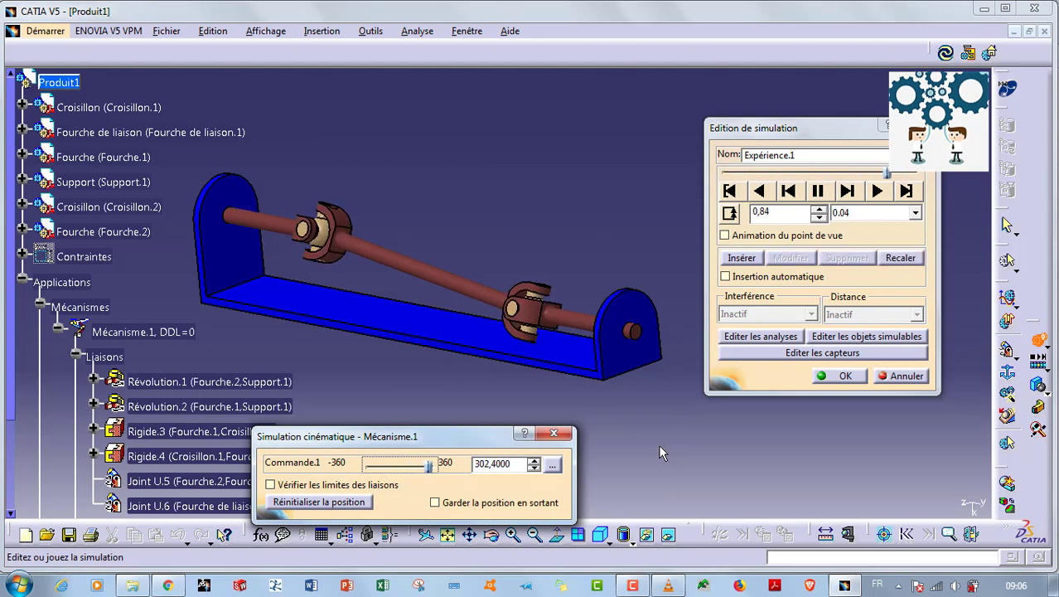
pyautogui.click(608, 543)
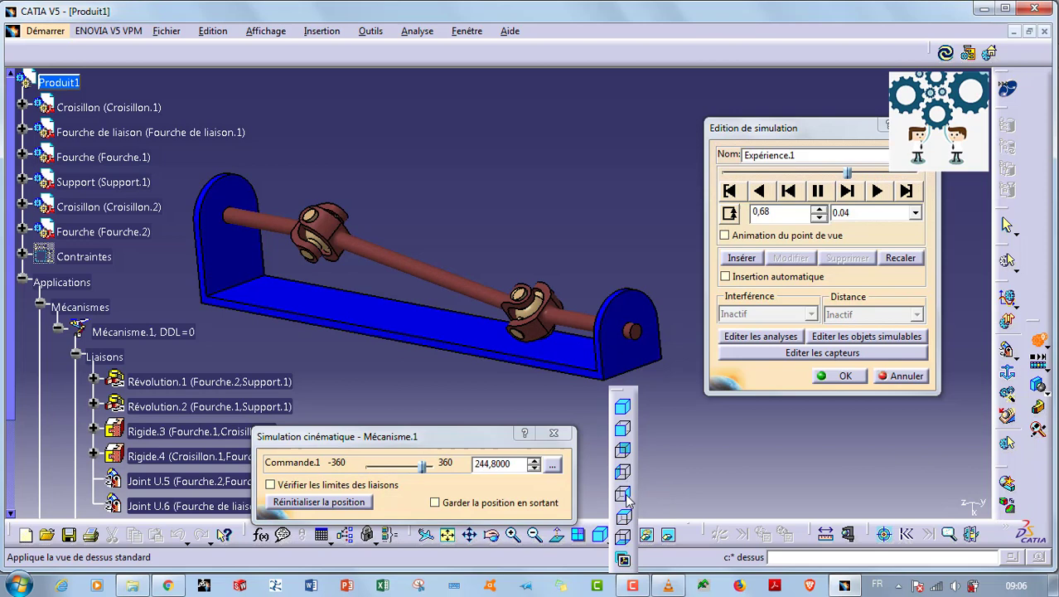
pyautogui.click(625, 439)
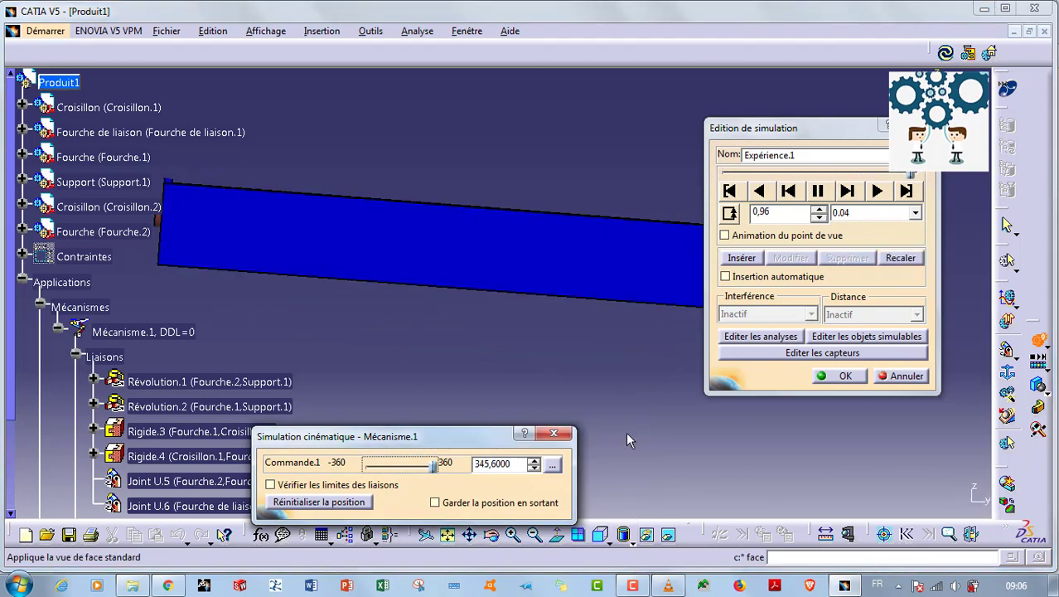
pyautogui.click(609, 539)
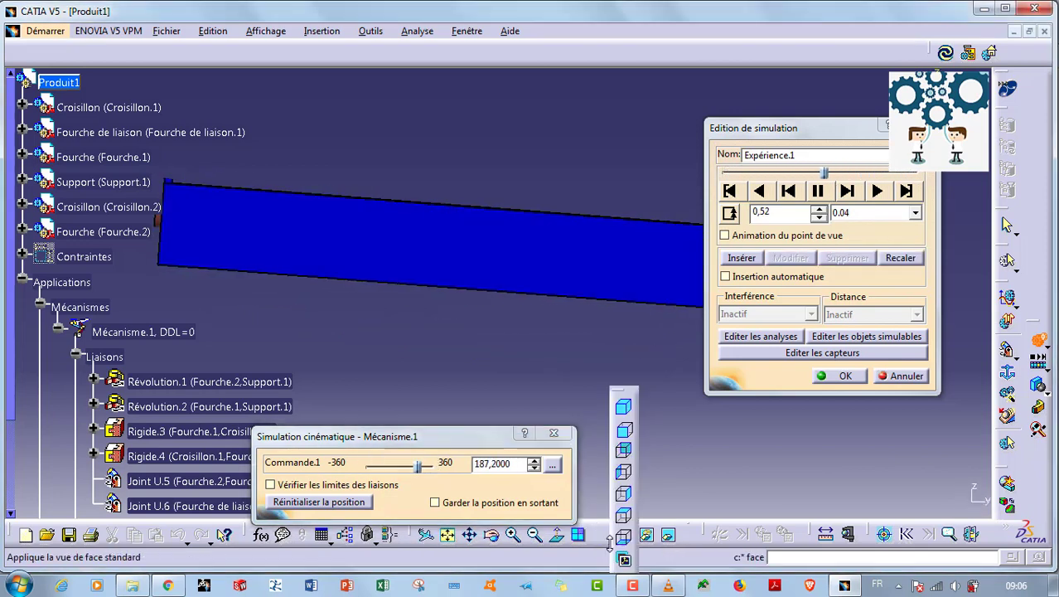
pyautogui.click(625, 451)
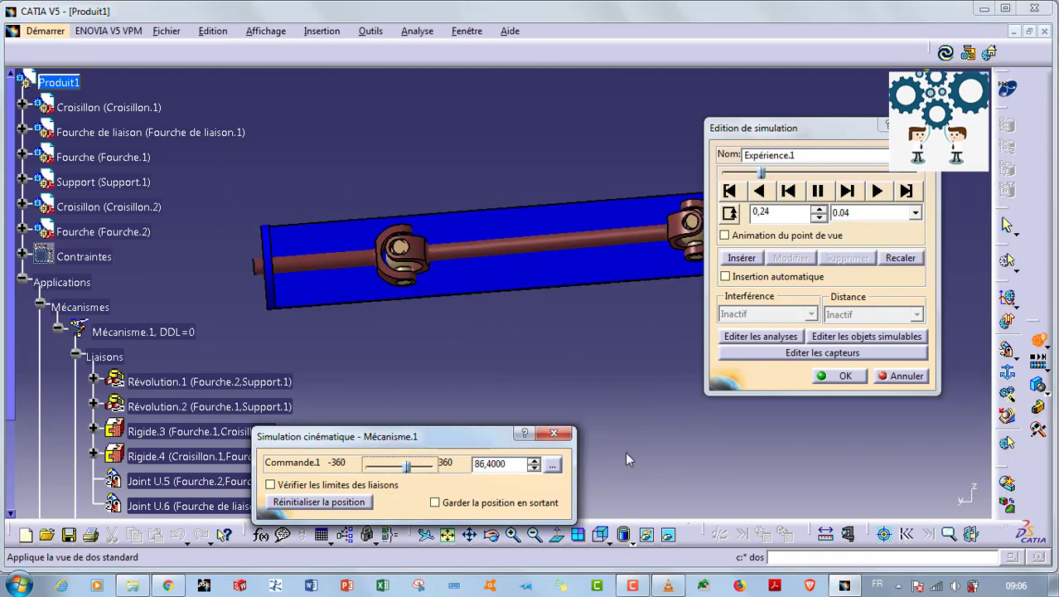
pyautogui.moveTo(609, 401); pyautogui.dragTo(497, 414, button='middle')
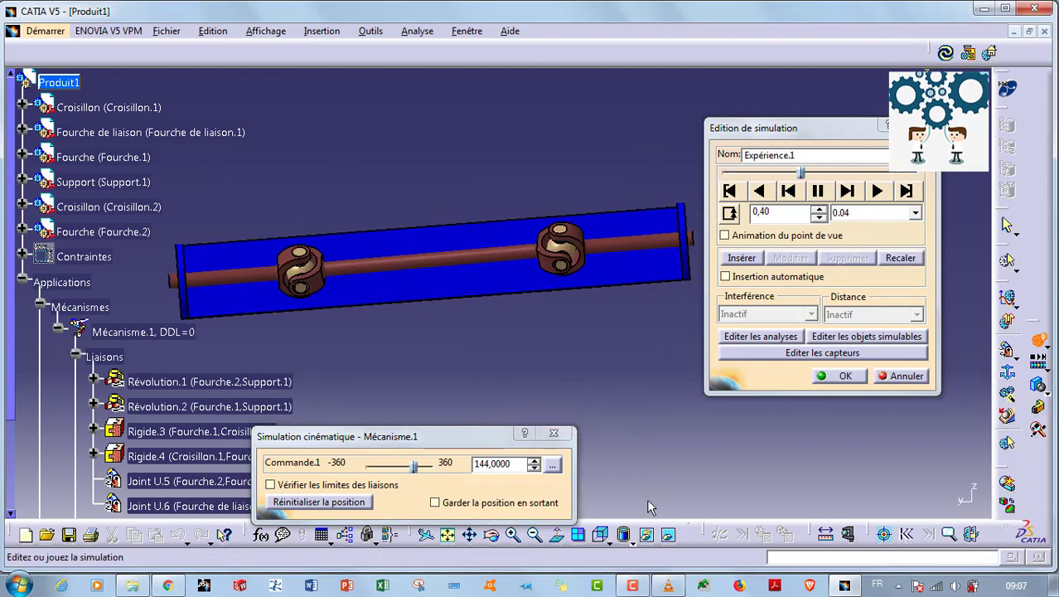
# Examine the running mechanism in multiple view and from an oblique angle, and accept the Expérience.1 simulation
pyautogui.click(580, 535)
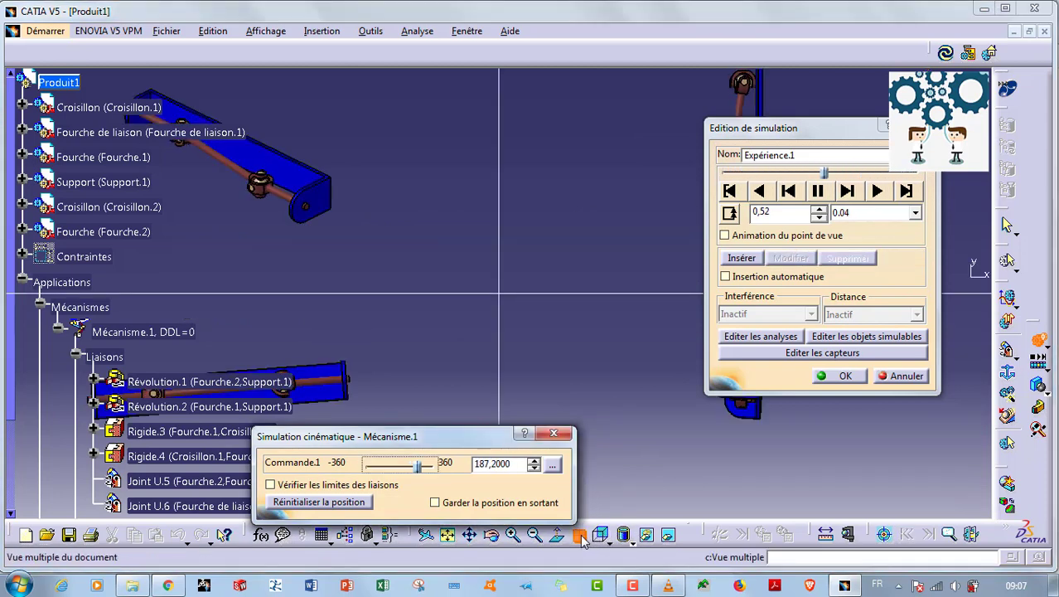
pyautogui.click(647, 354)
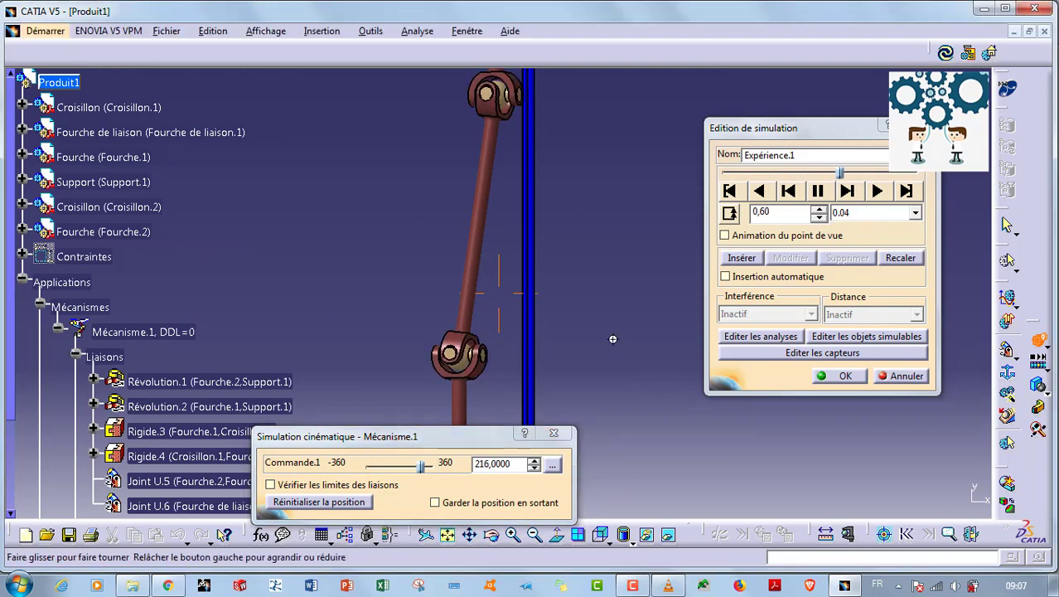
pyautogui.moveTo(612, 338); pyautogui.dragTo(636, 423, button='middle')
pyautogui.moveTo(634, 230); pyautogui.dragTo(516, 214, button='middle')
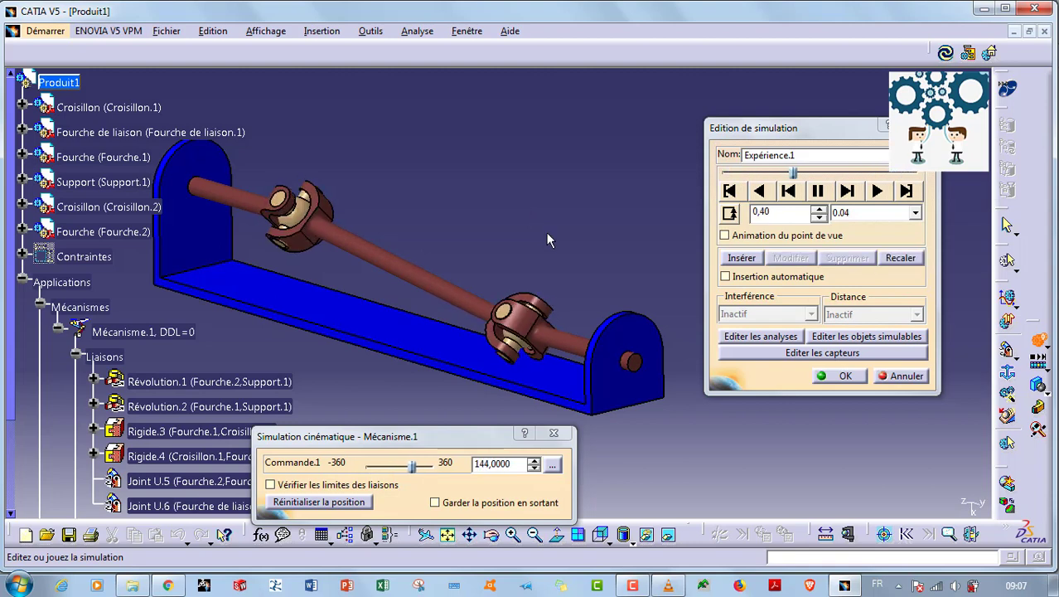
pyautogui.click(843, 376)
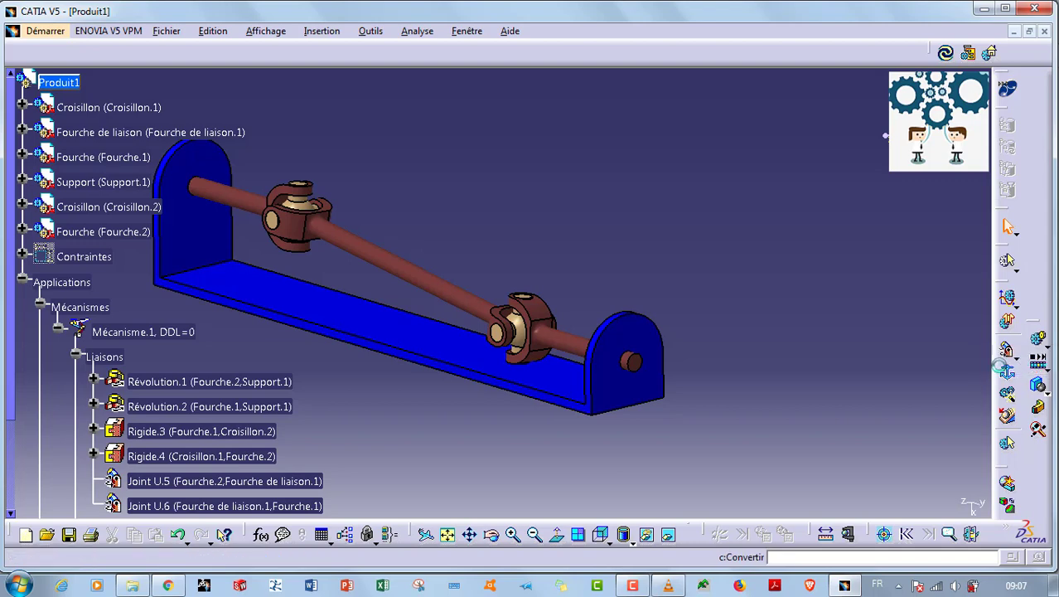
# Compile Expérience.1 into a VFW Codec animation file named produit in the Joint cardan folder, using a time step of 1
pyautogui.click(1035, 363)
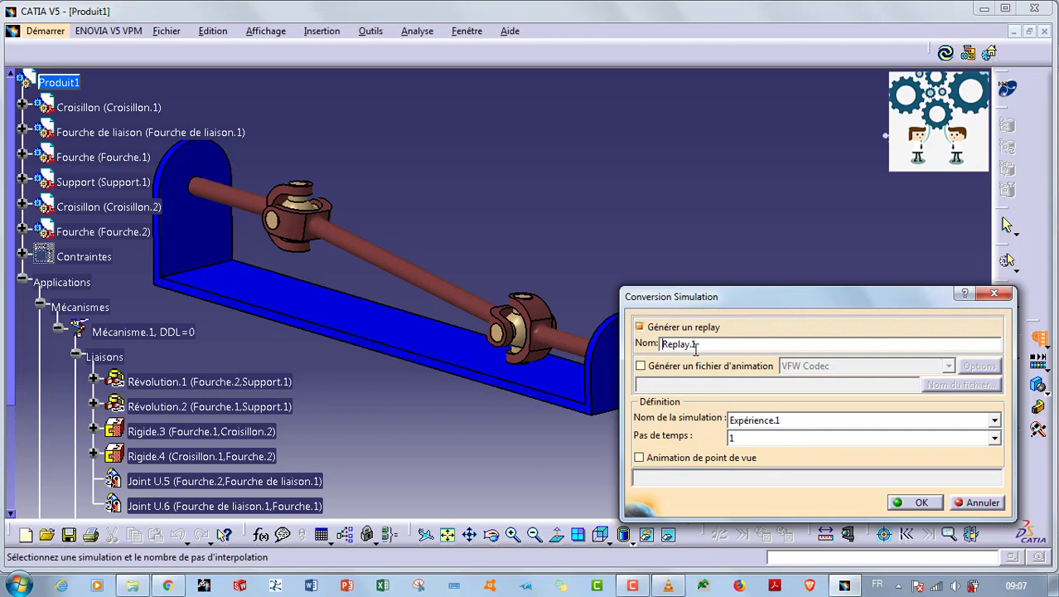
pyautogui.click(714, 369)
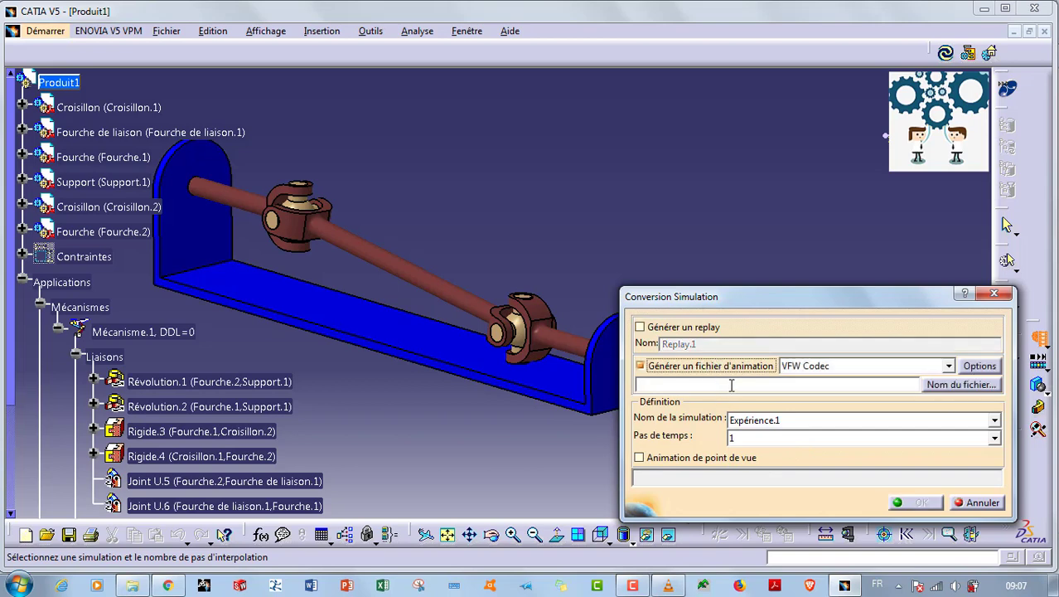
pyautogui.click(732, 384)
pyautogui.click(947, 390)
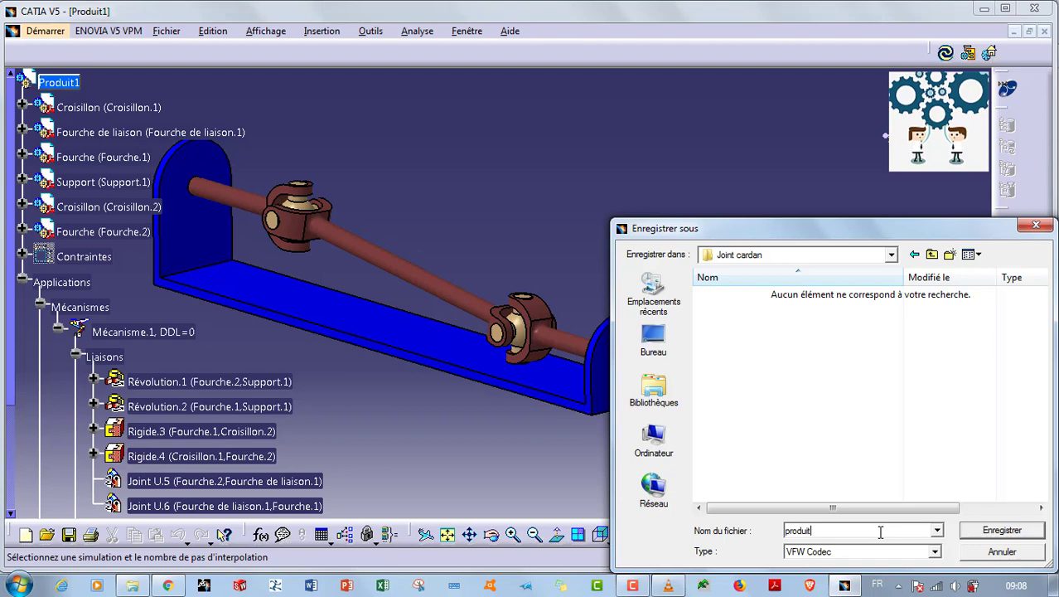
pyautogui.click(983, 533)
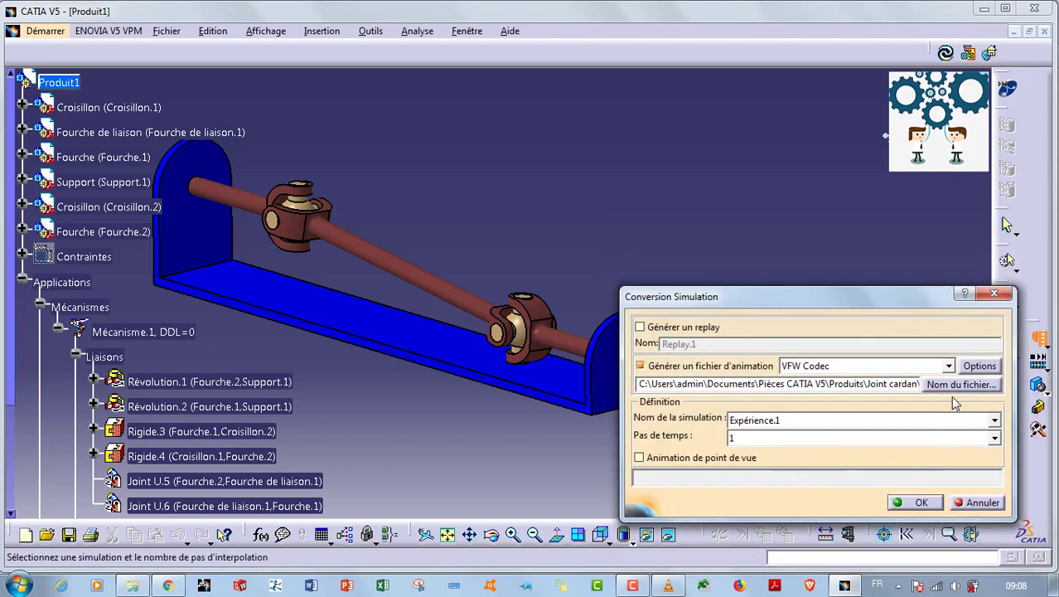
pyautogui.click(923, 503)
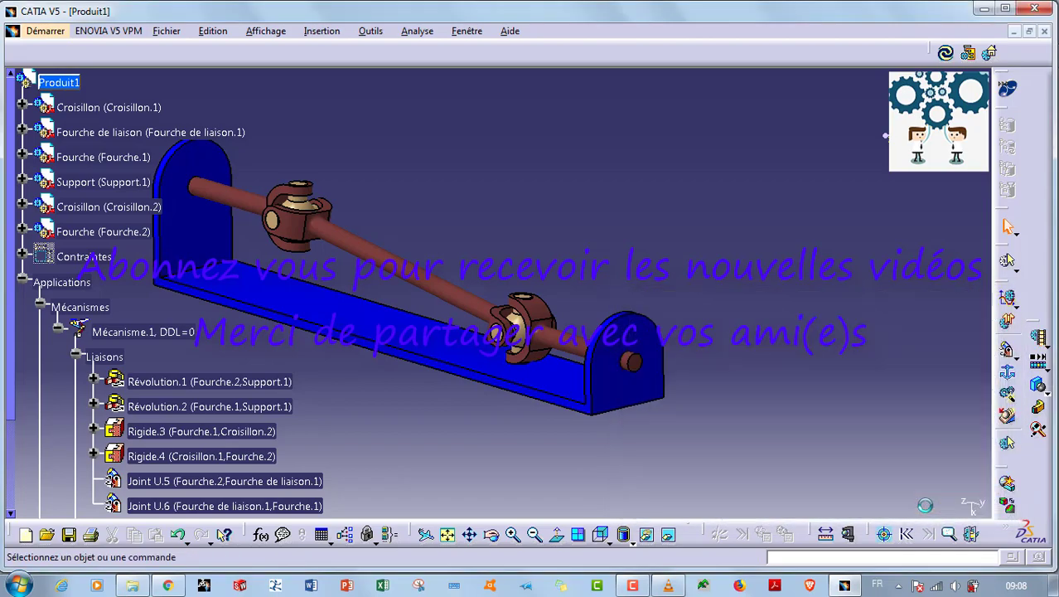